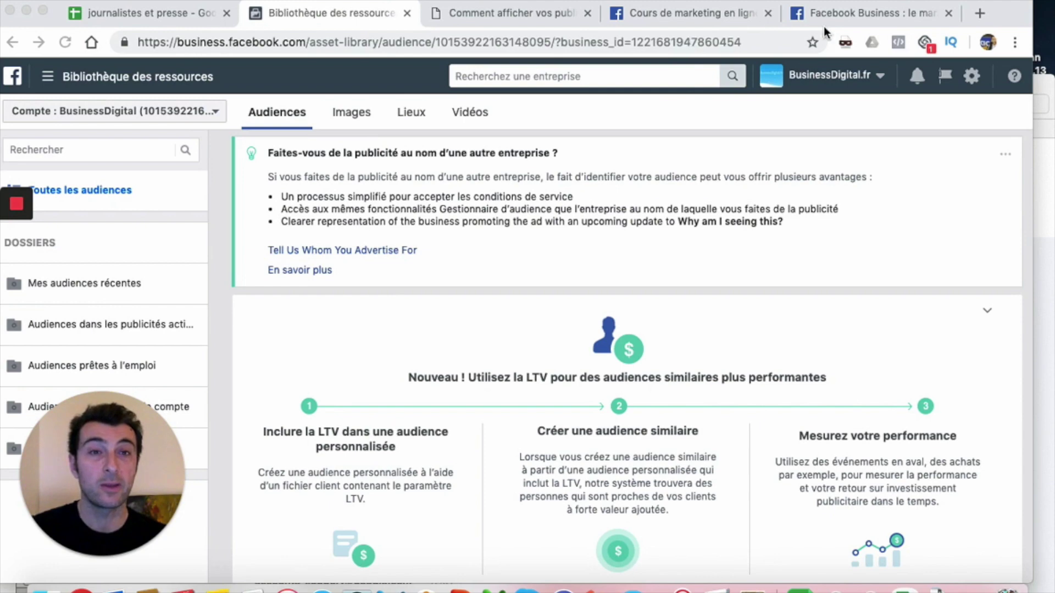
View the Facebook Business home page and open the Audiences section of the business asset library
{"action": "left_click", "coordinate": [860, 20]}
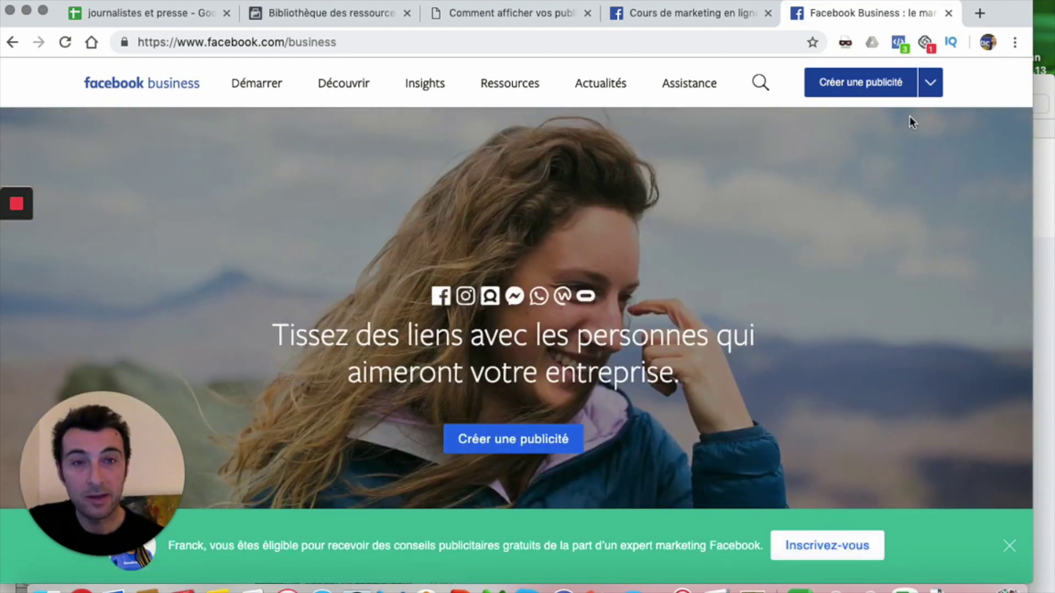
{"action": "left_click", "coordinate": [301, 20]}
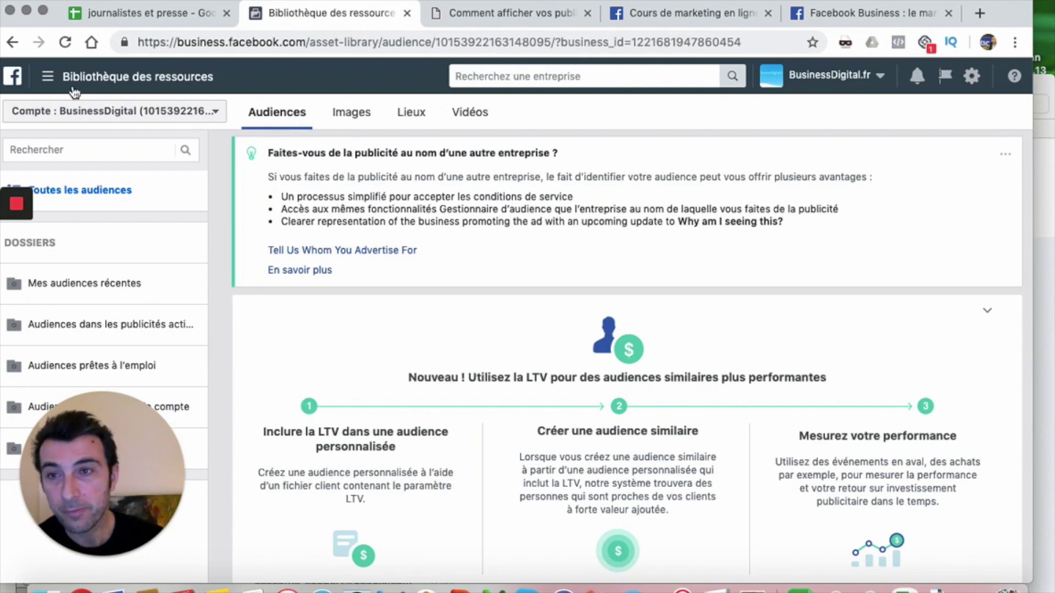
{"action": "left_click", "coordinate": [48, 76]}
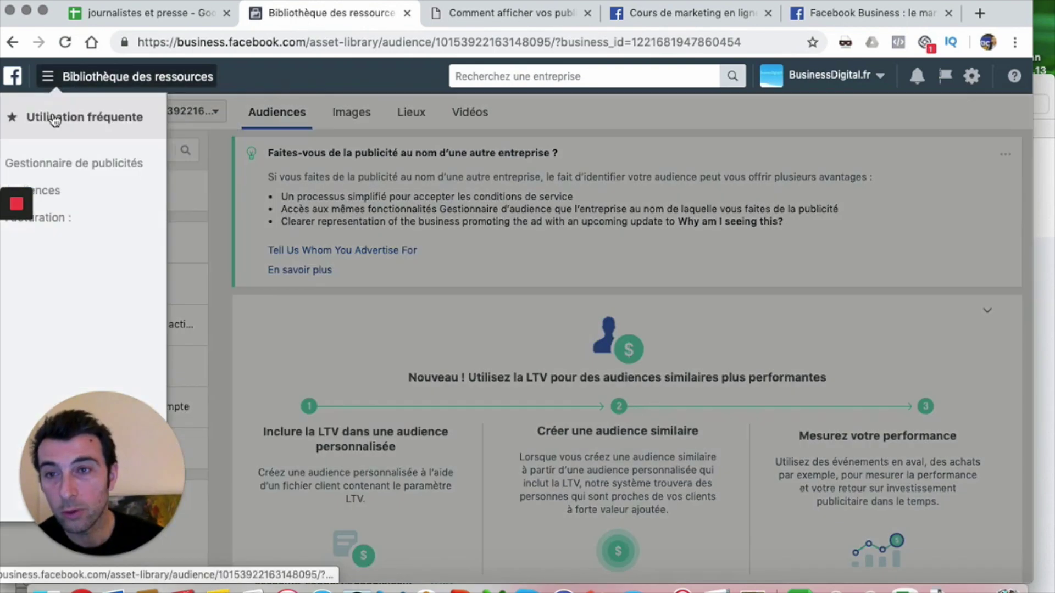
{"action": "left_click", "coordinate": [53, 201]}
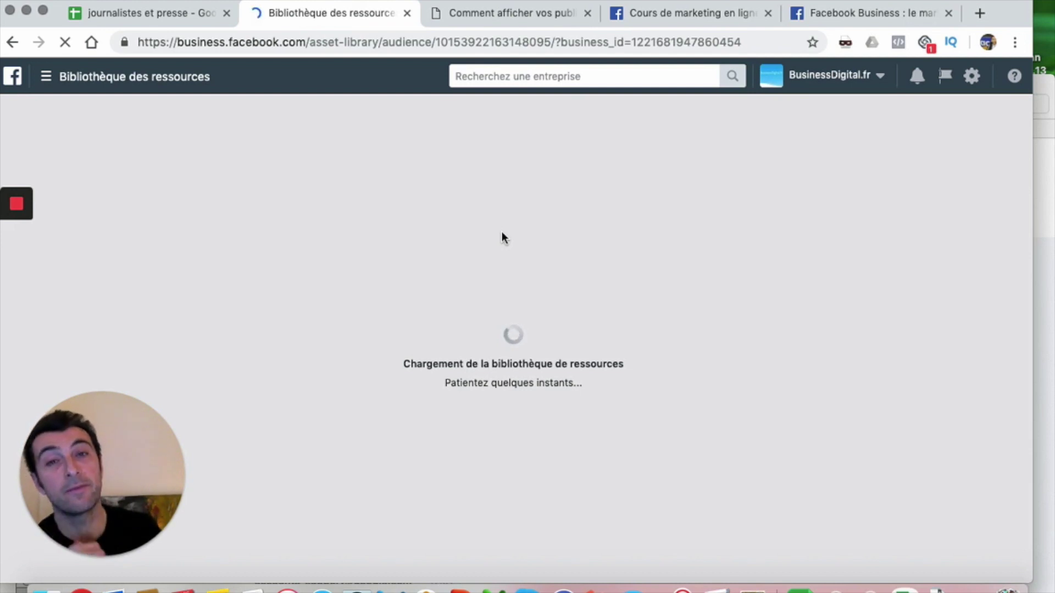
In the journalistes et presse spreadsheet, review the header cells email, phone, fn, ln, country, ct, zip and gen, plus the file download options
{"action": "left_click", "coordinate": [151, 15]}
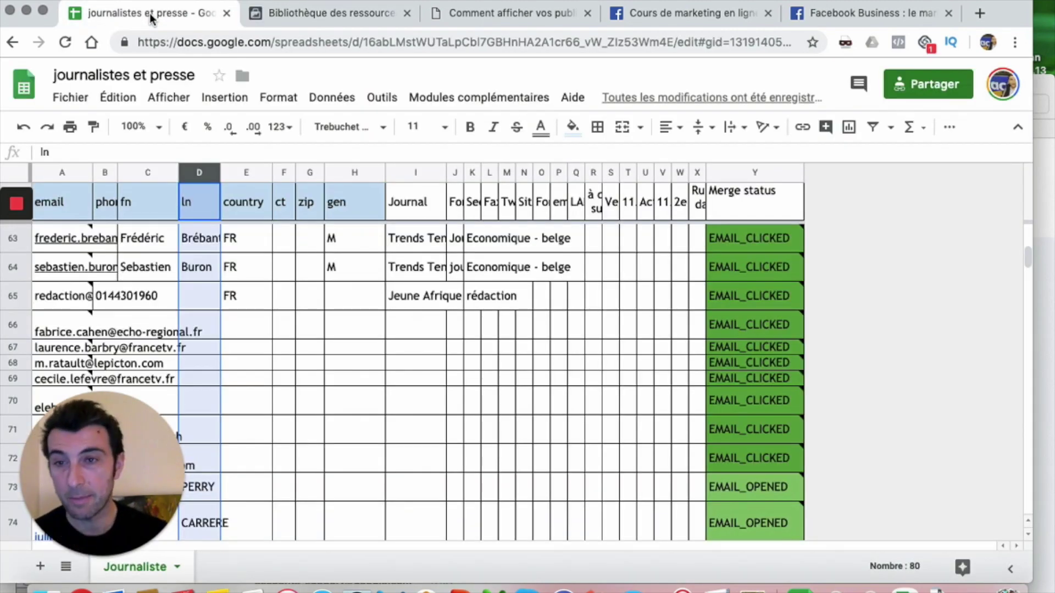
{"action": "left_click", "coordinate": [55, 207]}
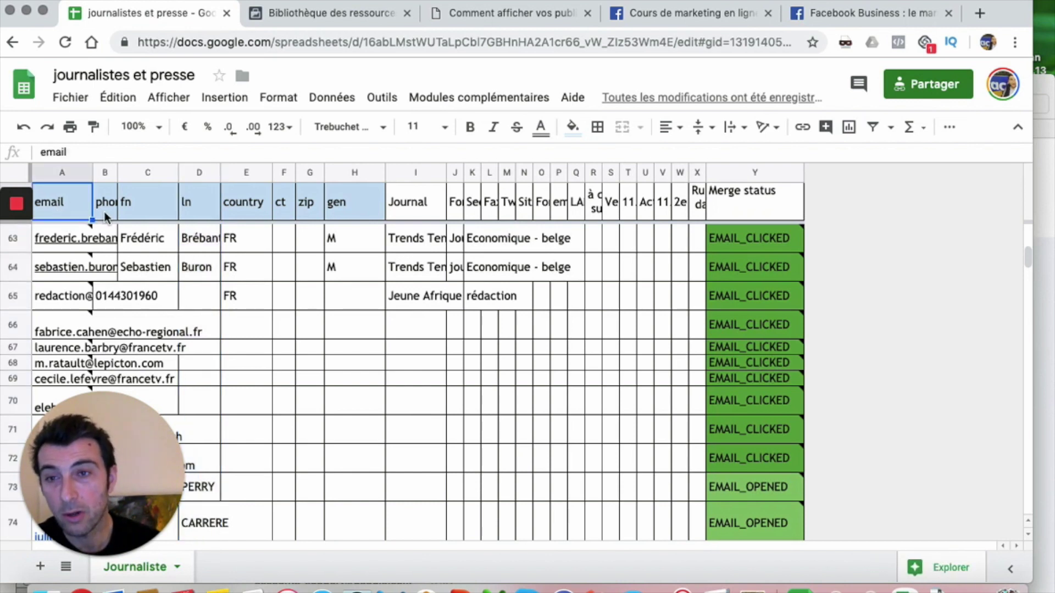
{"action": "left_click", "coordinate": [105, 214]}
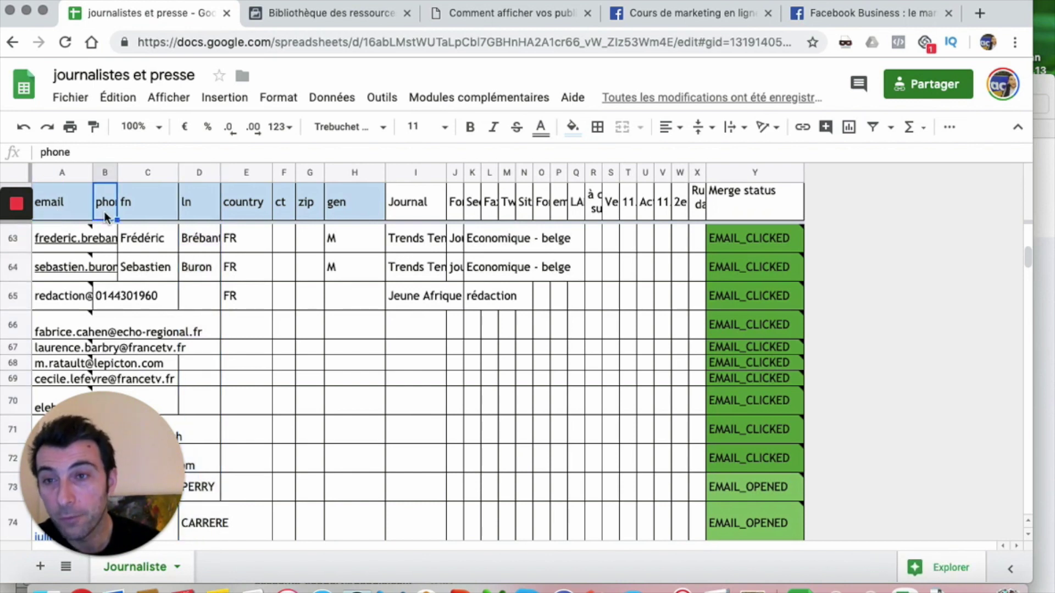
{"action": "left_click", "coordinate": [148, 213]}
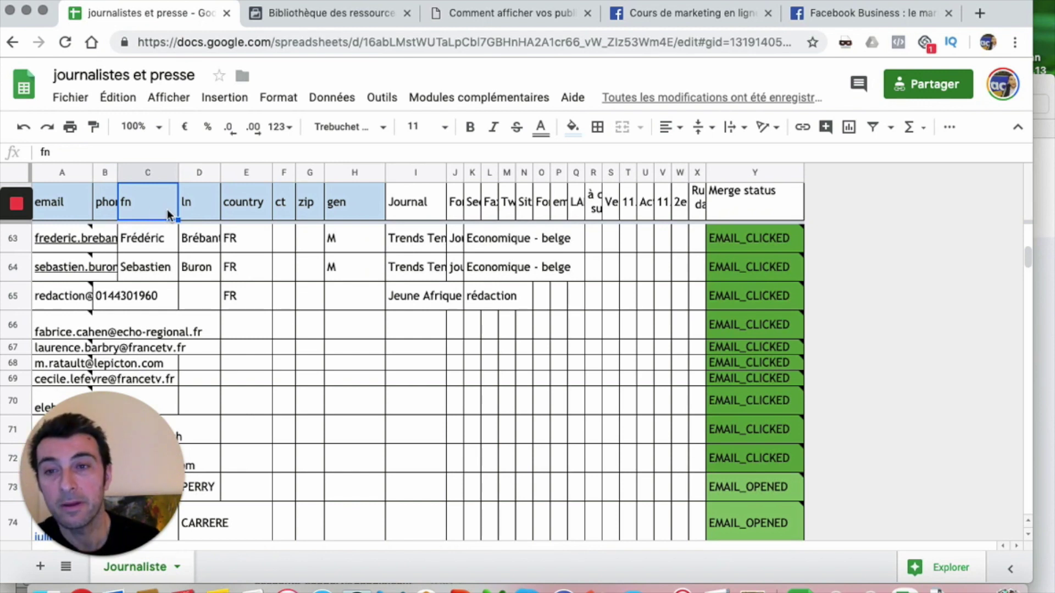
{"action": "left_click", "coordinate": [183, 210]}
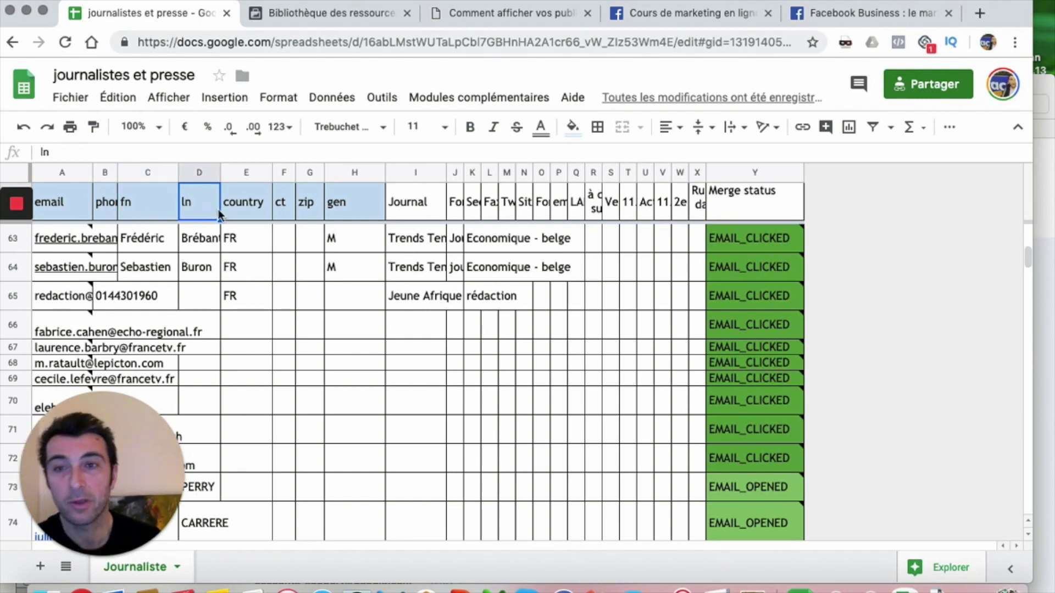
{"action": "left_click", "coordinate": [235, 214]}
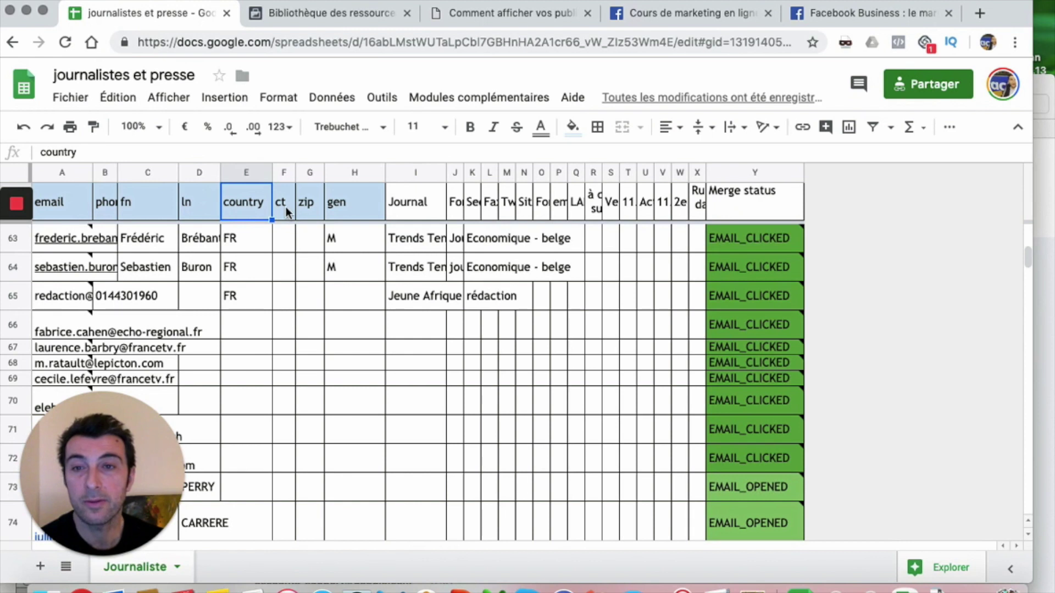
{"action": "left_click", "coordinate": [287, 212]}
{"action": "left_click", "coordinate": [311, 212]}
{"action": "left_click", "coordinate": [337, 211]}
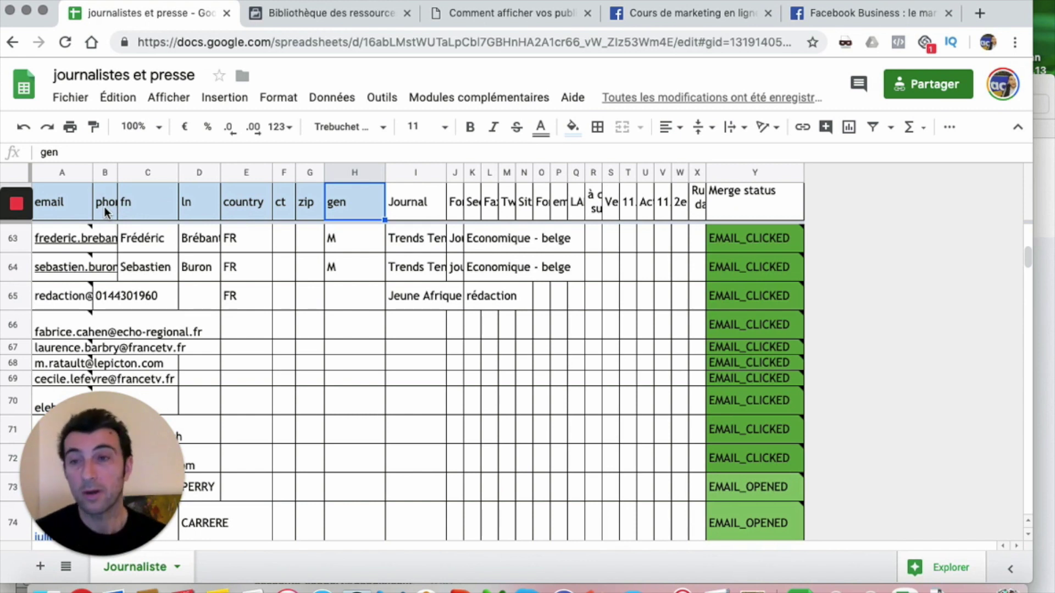
{"action": "mouse_move", "coordinate": [731, 230]}
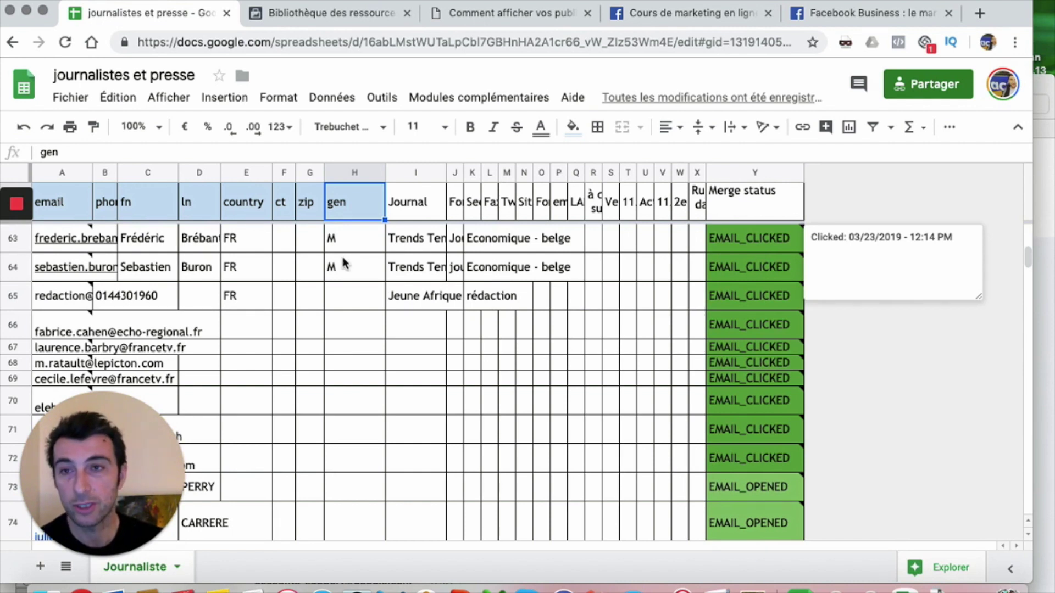
{"action": "left_click", "coordinate": [70, 99]}
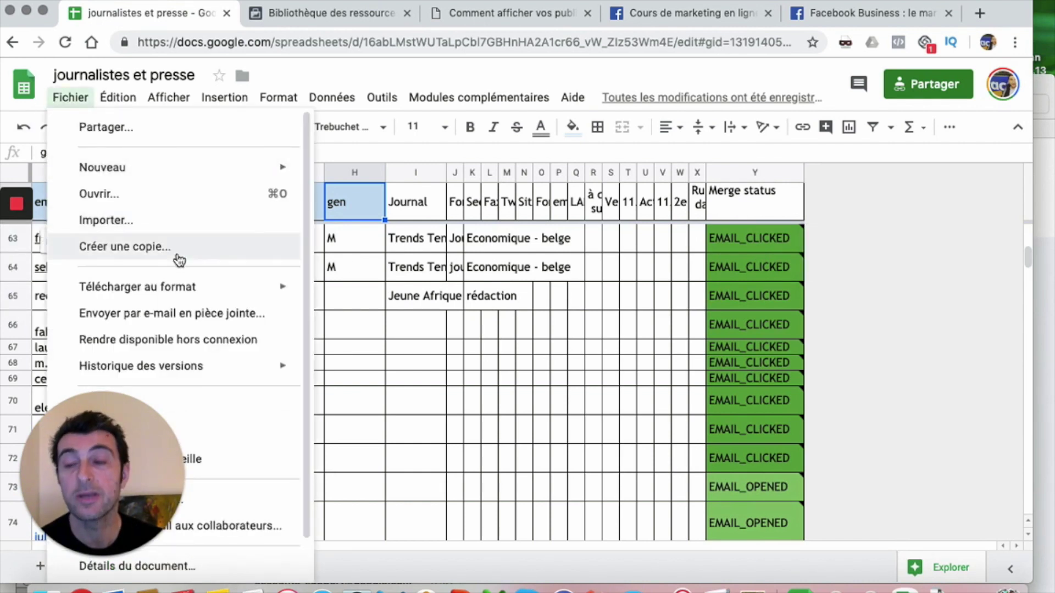
{"action": "mouse_move", "coordinate": [178, 287]}
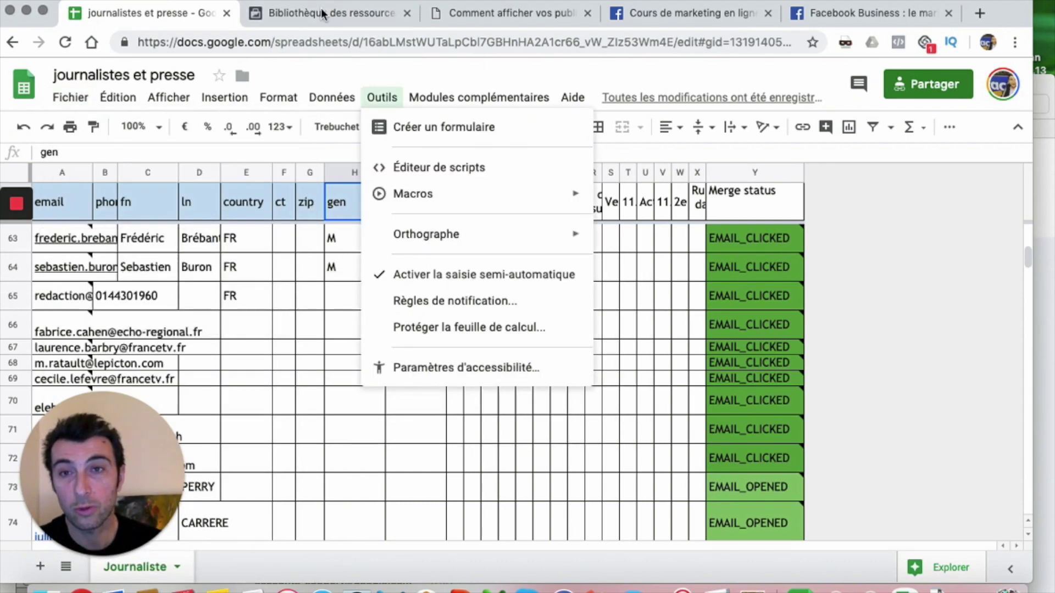
Switch to the Facebook asset library and start creating a custom audience from a customer data file with LTV
{"action": "left_click", "coordinate": [322, 17]}
{"action": "scroll", "coordinate": [530, 276], "scroll_direction": "down", "scroll_amount": 3}
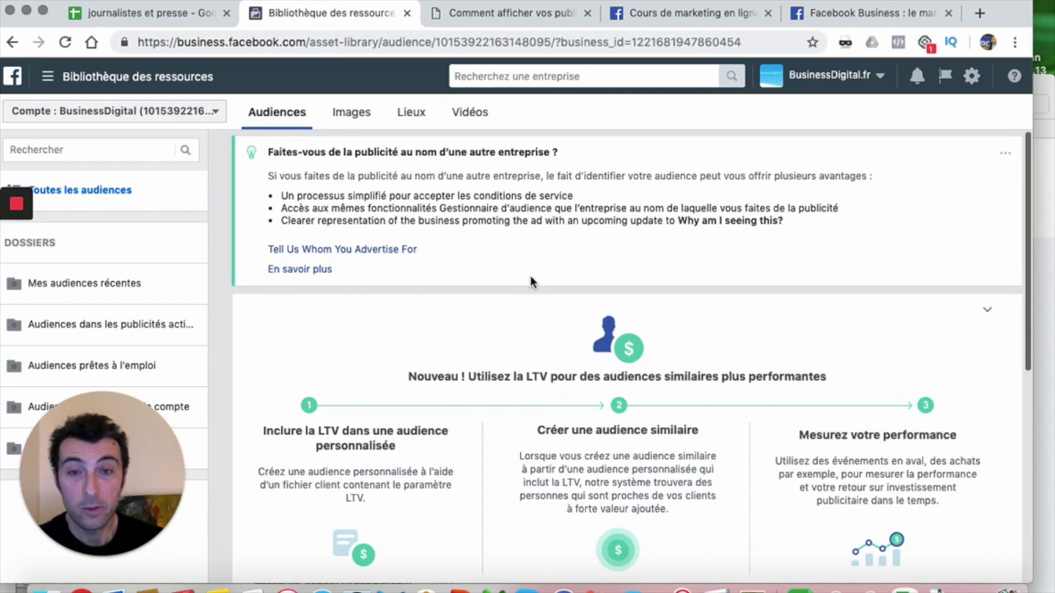
{"action": "scroll", "coordinate": [531, 281], "scroll_direction": "down", "scroll_amount": 2}
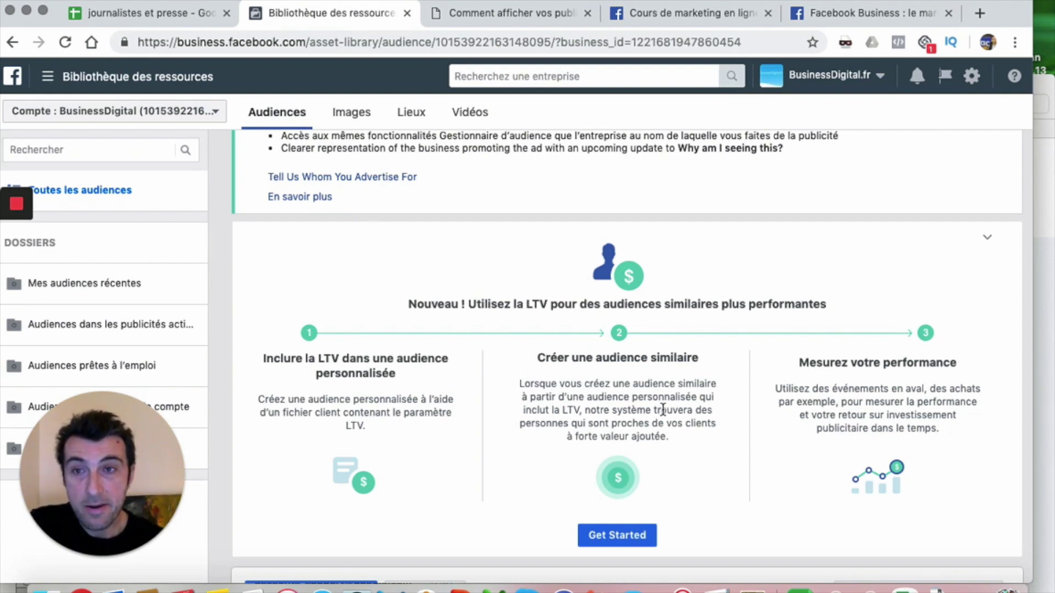
{"action": "left_click", "coordinate": [622, 537]}
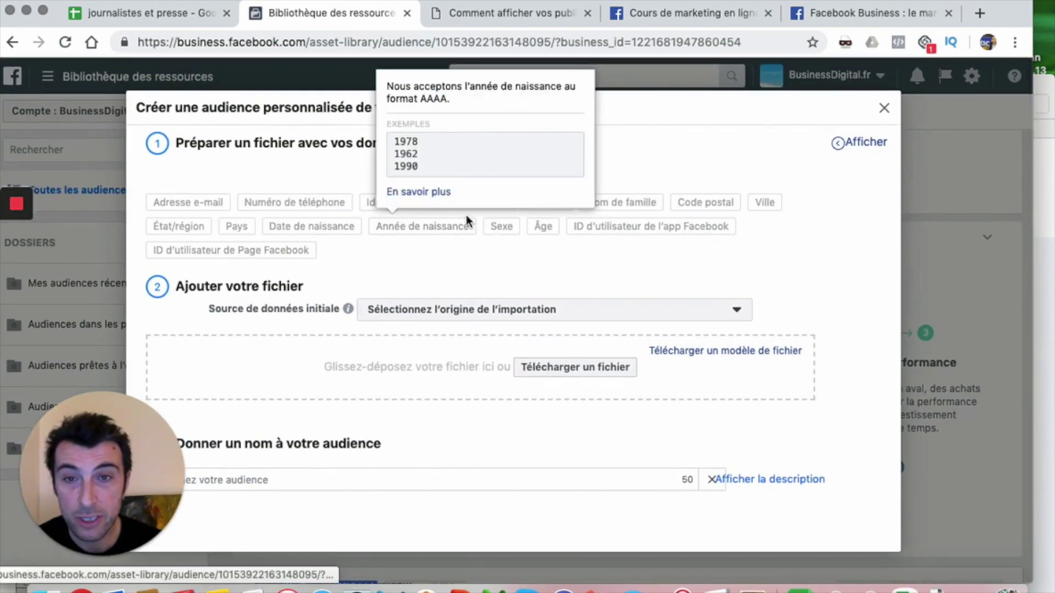
Upload the file journalistes et presse - Journaliste.csv from the Bureau folder as the audience's customer data
{"action": "left_click", "coordinate": [584, 373]}
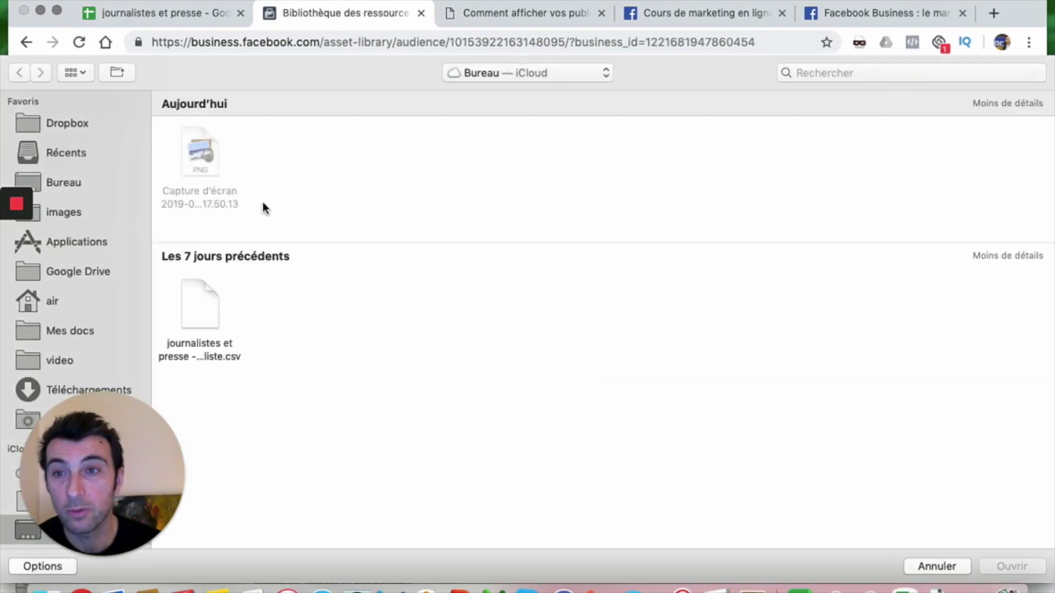
{"action": "left_click", "coordinate": [89, 194]}
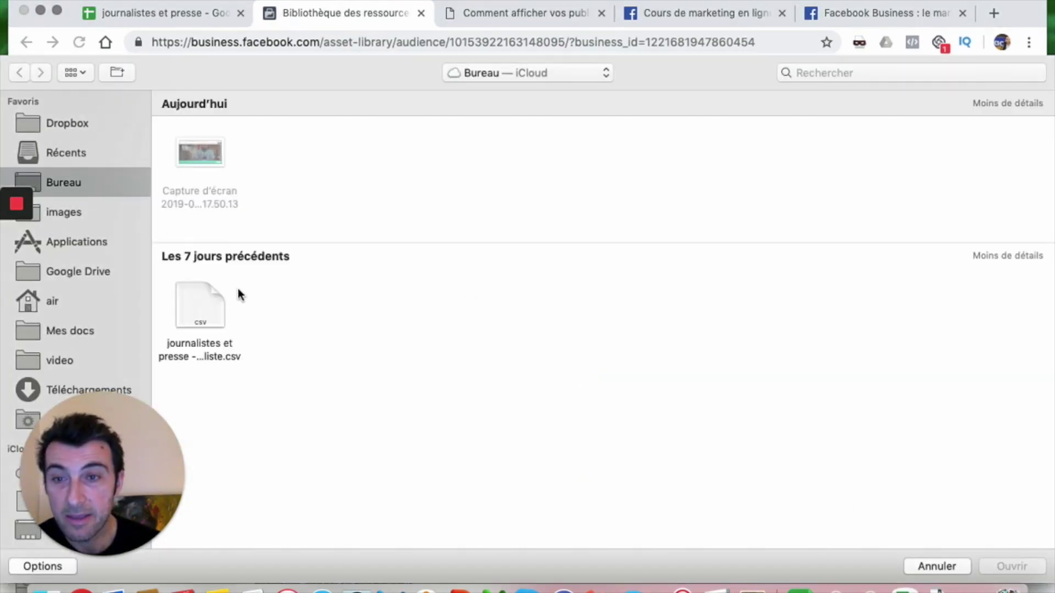
{"action": "double_click", "coordinate": [198, 307]}
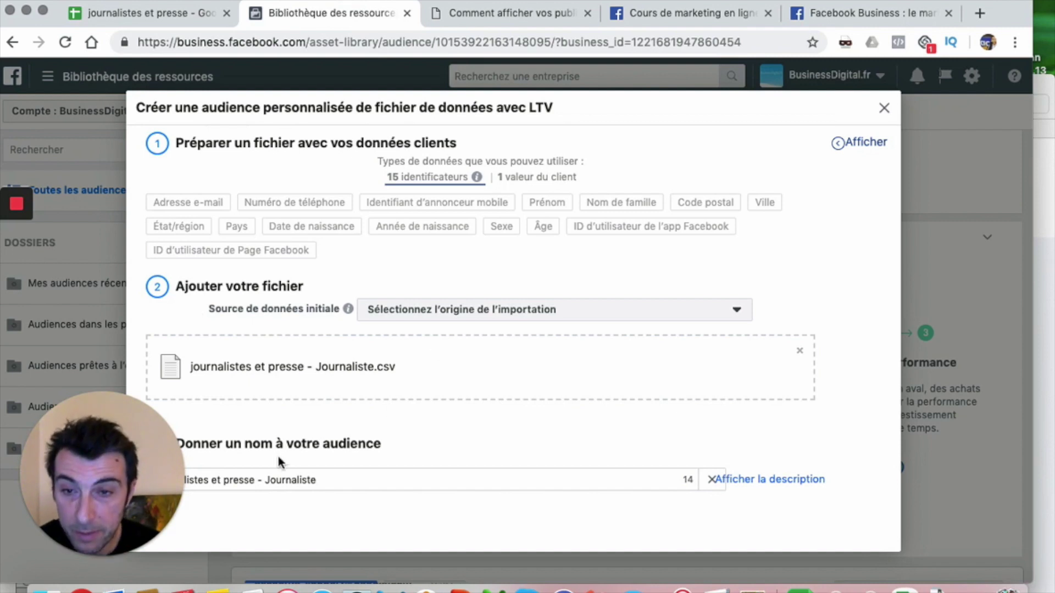
Shorten the audience name to Journaliste 2 and check the formats accepted for the email and phone identifiers
{"action": "left_click_drag", "start_coordinate": [269, 480], "coordinate": [165, 480]}
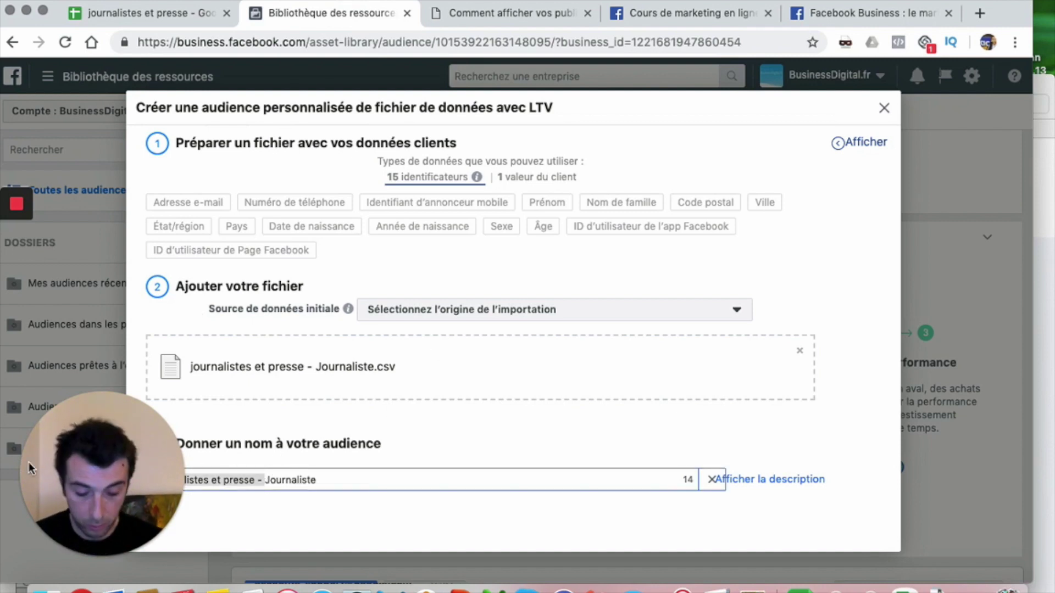
{"action": "key", "text": "BackSpace"}
{"action": "type", "text": "2"}
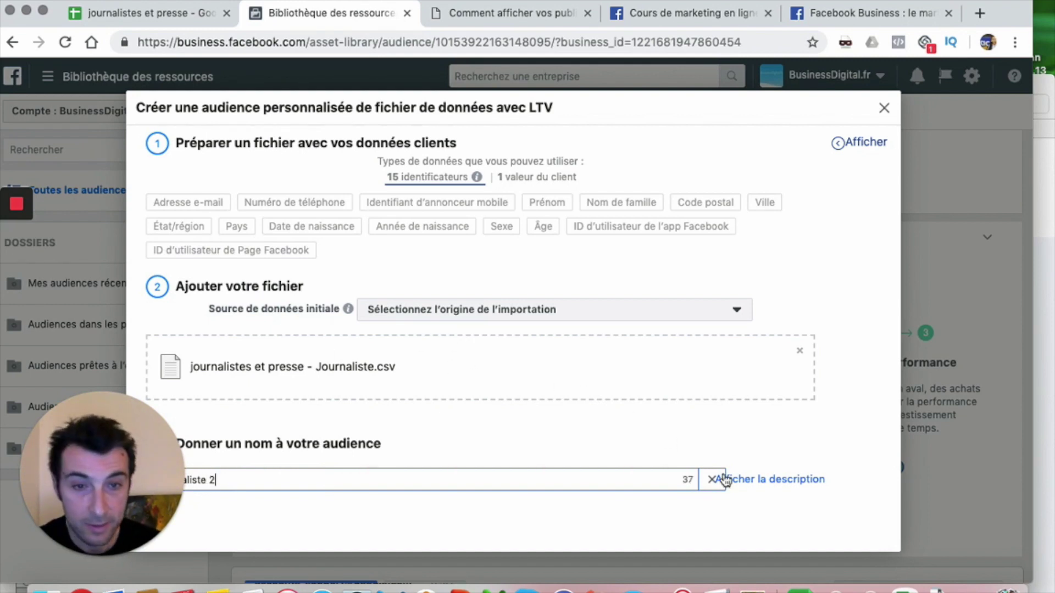
{"action": "scroll", "coordinate": [780, 432], "scroll_direction": "down", "scroll_amount": 2}
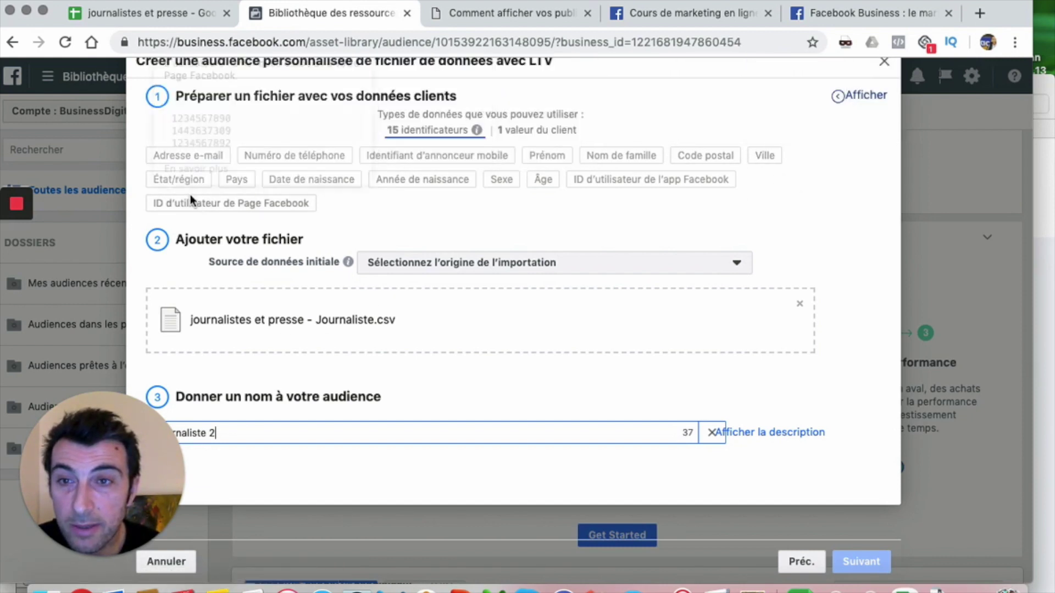
{"action": "left_click", "coordinate": [166, 156]}
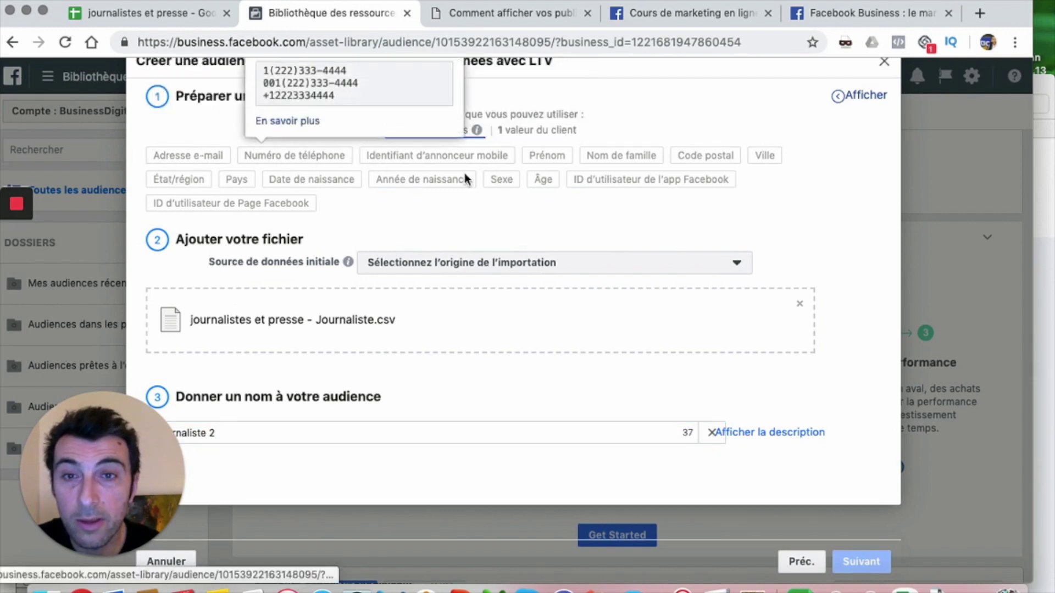
Examine the Business Digital article's list of priority file columns and compare it with the journalistes et presse spreadsheet's header row
{"action": "left_click", "coordinate": [511, 13]}
{"action": "scroll", "coordinate": [300, 110], "scroll_direction": "down", "scroll_amount": 5}
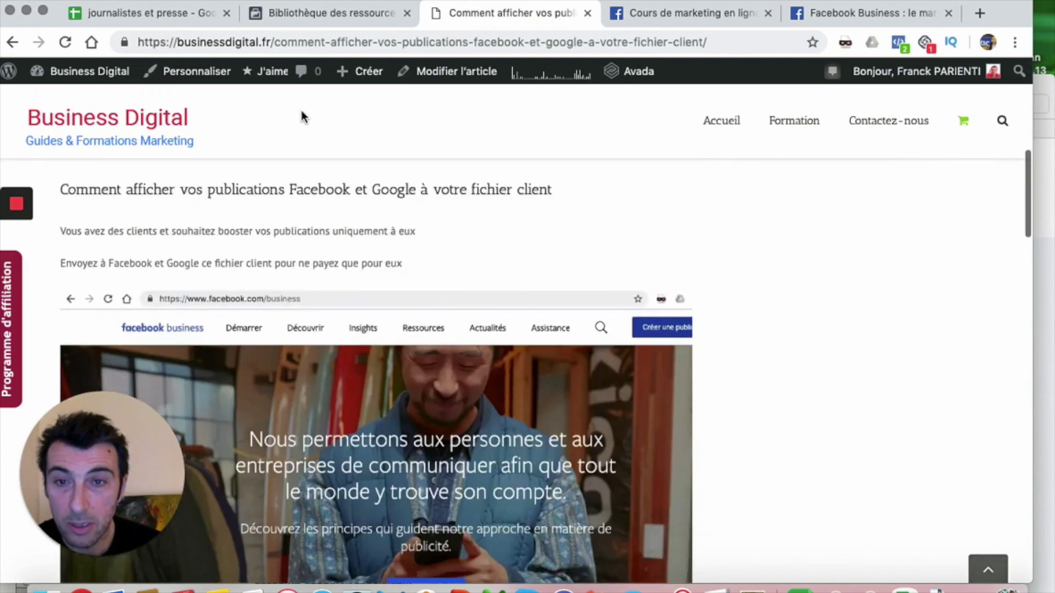
{"action": "scroll", "coordinate": [301, 115], "scroll_direction": "down", "scroll_amount": 10}
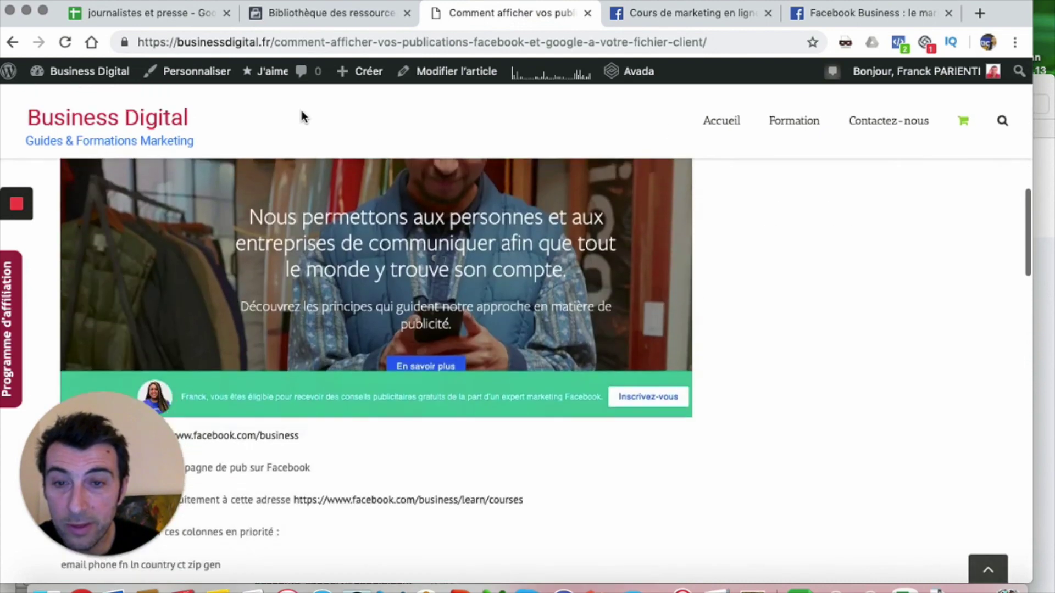
{"action": "scroll", "coordinate": [301, 117], "scroll_direction": "up", "scroll_amount": 5}
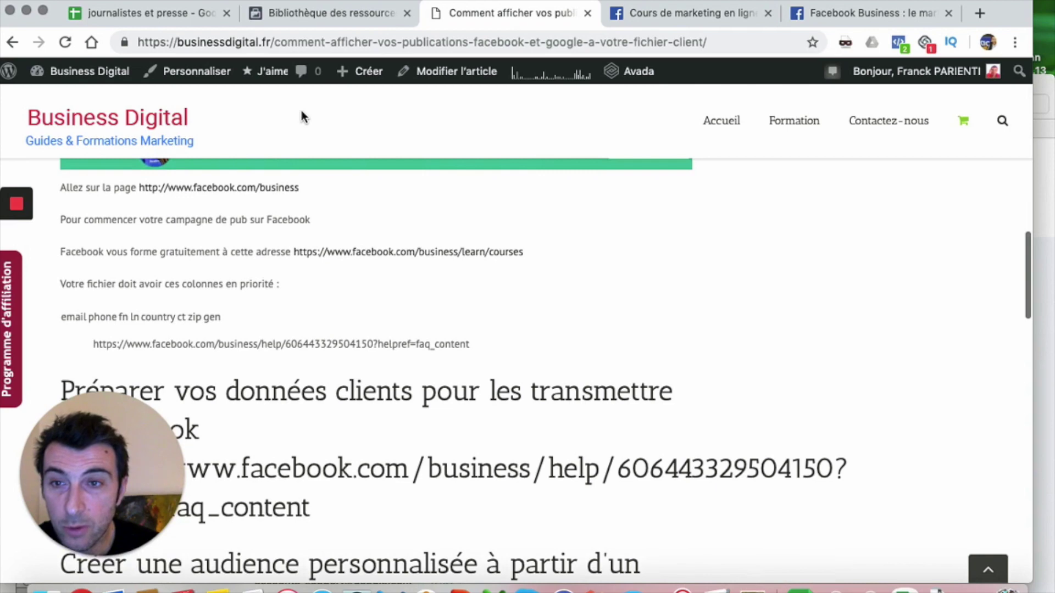
{"action": "scroll", "coordinate": [301, 117], "scroll_direction": "up", "scroll_amount": 4}
{"action": "scroll", "coordinate": [301, 117], "scroll_direction": "down", "scroll_amount": 6}
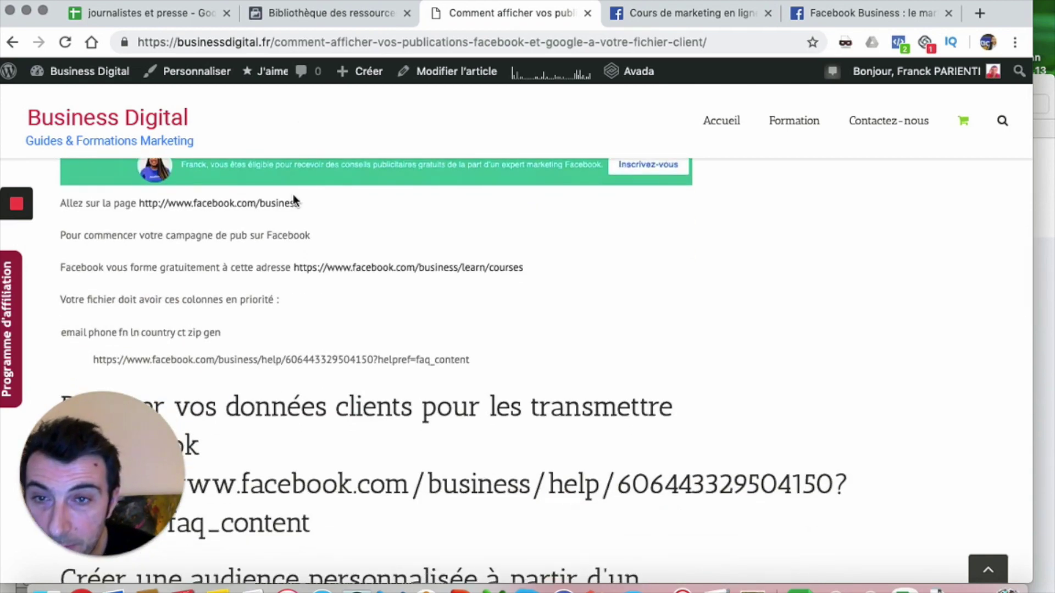
{"action": "scroll", "coordinate": [222, 235], "scroll_direction": "down", "scroll_amount": 5}
{"action": "scroll", "coordinate": [222, 236], "scroll_direction": "down", "scroll_amount": 5}
{"action": "scroll", "coordinate": [222, 235], "scroll_direction": "up", "scroll_amount": 15}
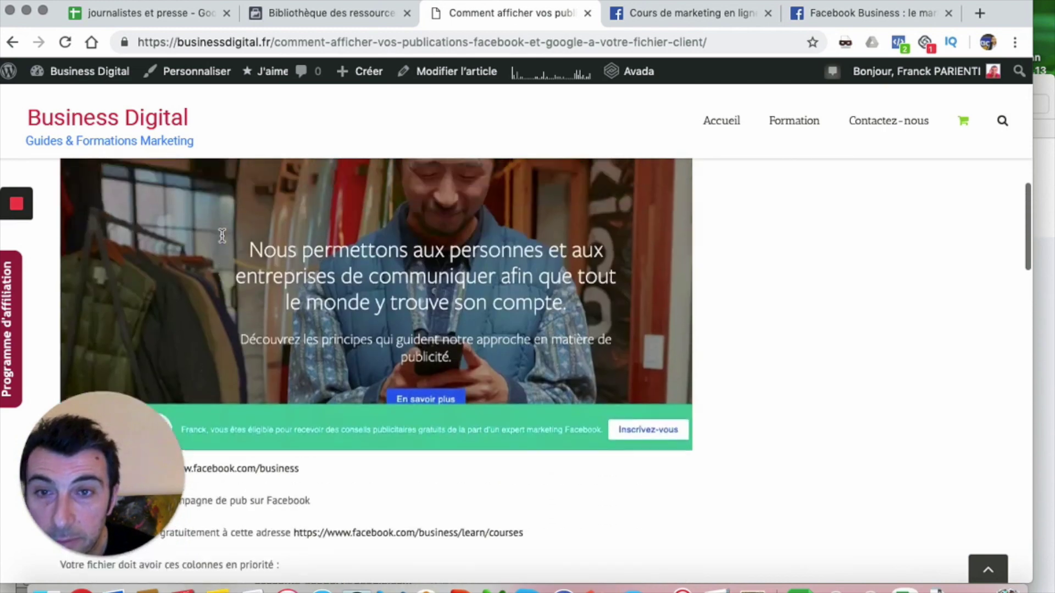
{"action": "scroll", "coordinate": [222, 235], "scroll_direction": "up", "scroll_amount": 10}
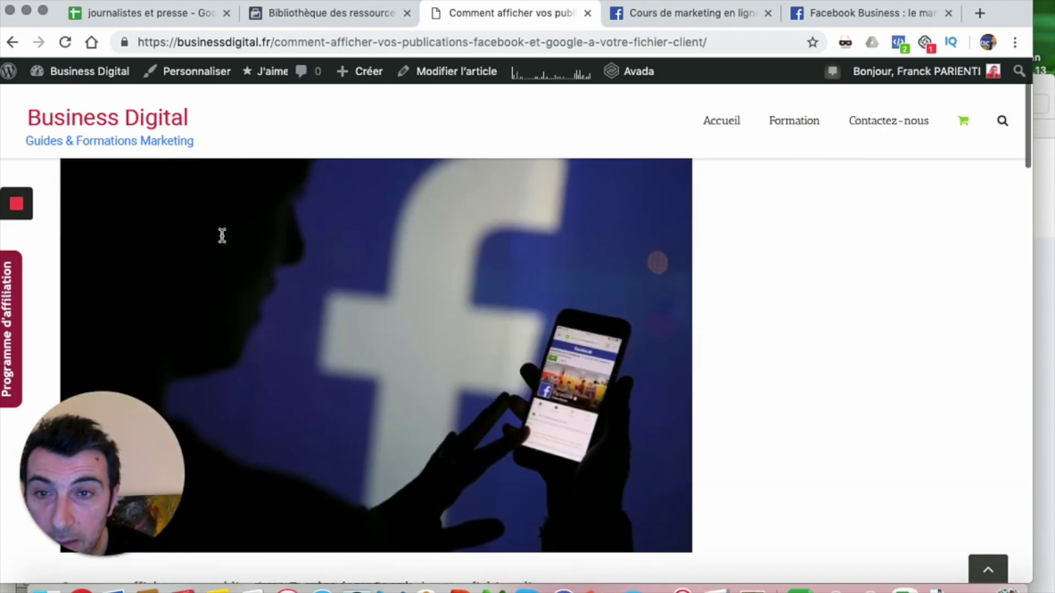
{"action": "scroll", "coordinate": [222, 235], "scroll_direction": "down", "scroll_amount": 10}
{"action": "scroll", "coordinate": [222, 235], "scroll_direction": "down", "scroll_amount": 10}
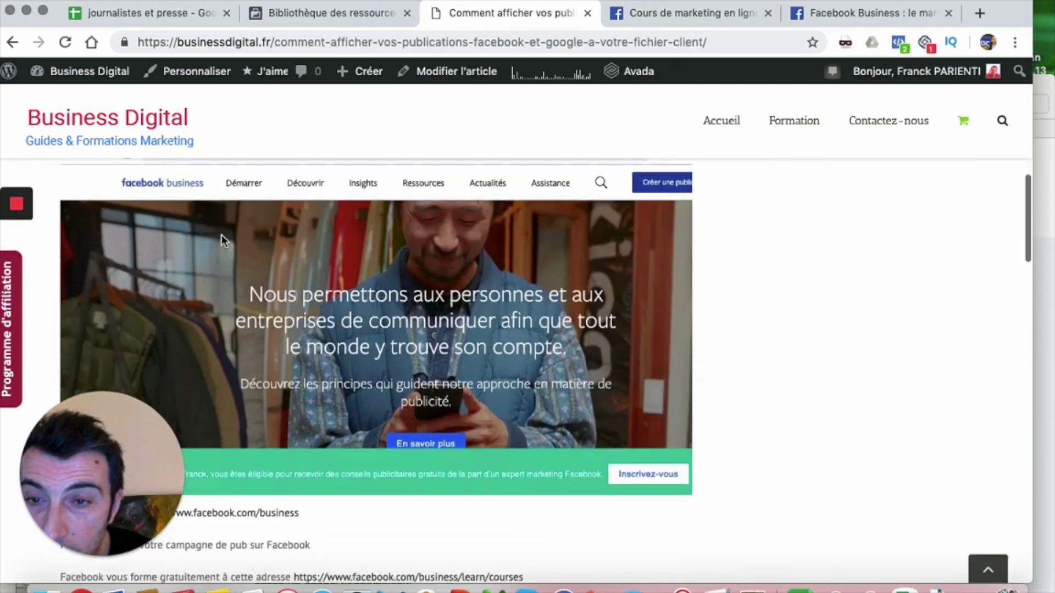
{"action": "scroll", "coordinate": [222, 235], "scroll_direction": "down", "scroll_amount": 1}
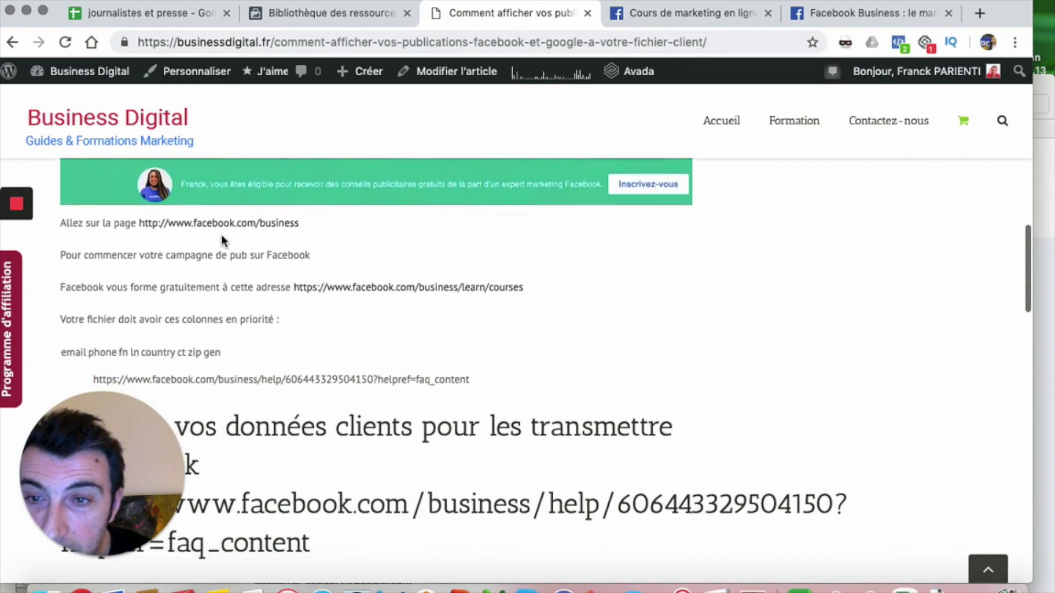
{"action": "left_click_drag", "start_coordinate": [61, 354], "coordinate": [127, 356]}
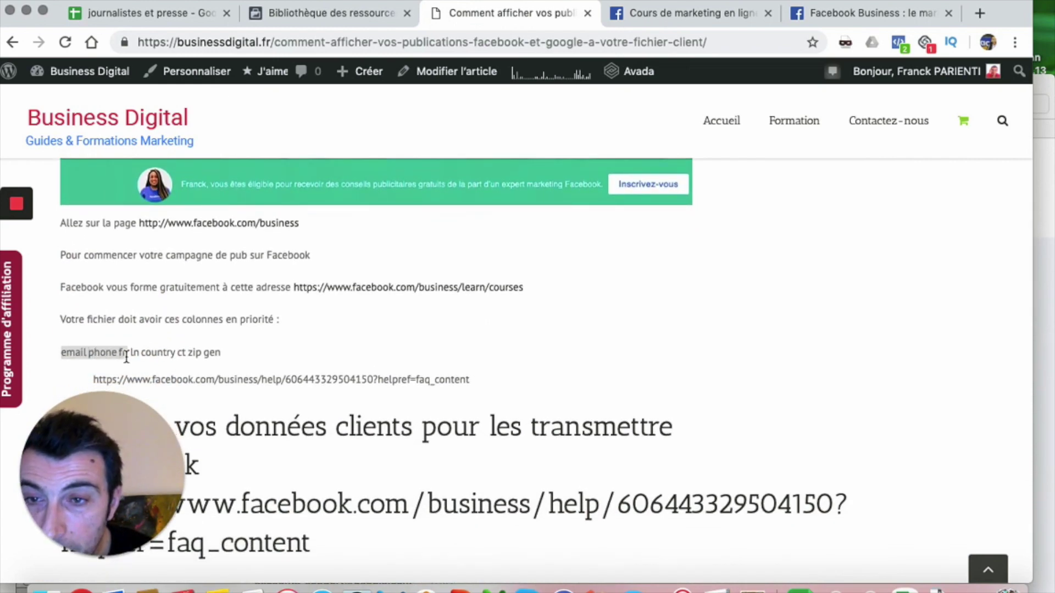
{"action": "left_click", "coordinate": [57, 349]}
{"action": "left_click_drag", "start_coordinate": [57, 349], "coordinate": [87, 352]}
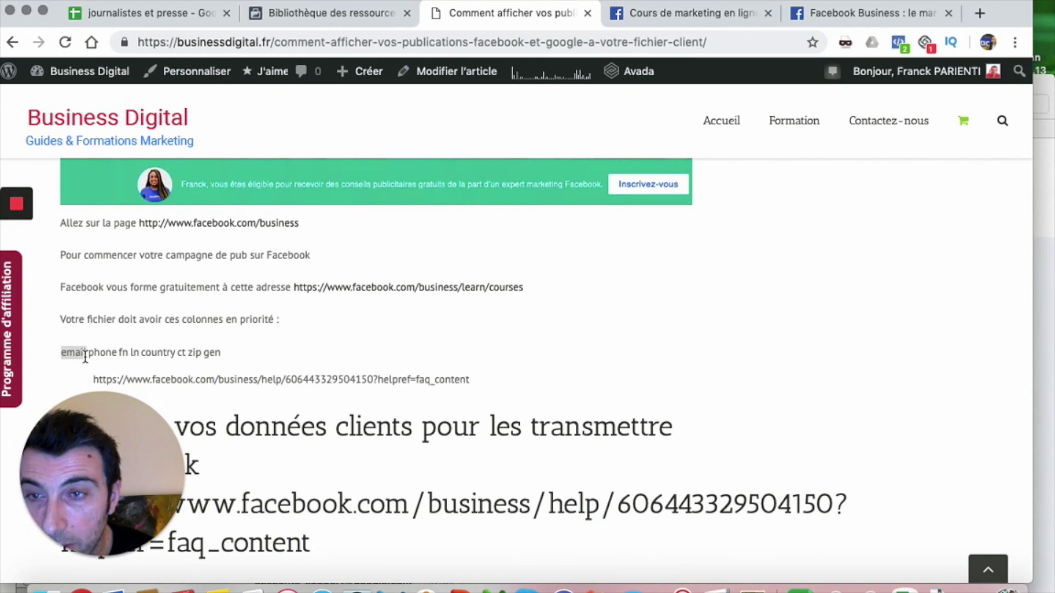
{"action": "left_click", "coordinate": [122, 18]}
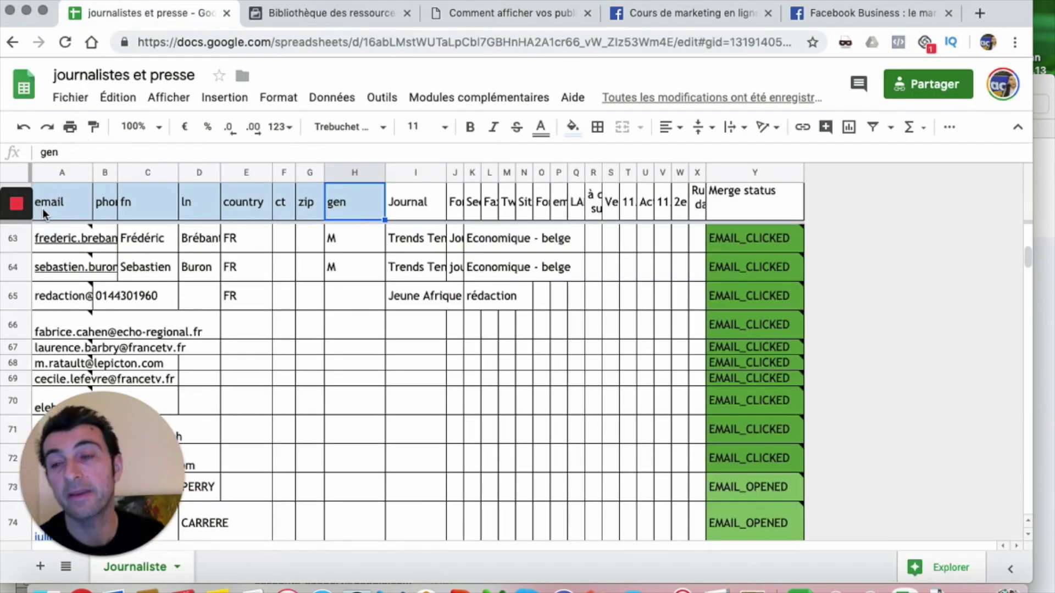
Return to the Facebook audience form, set the initial data source to Partenaires and continue to the customer value stage
{"action": "left_click", "coordinate": [311, 16]}
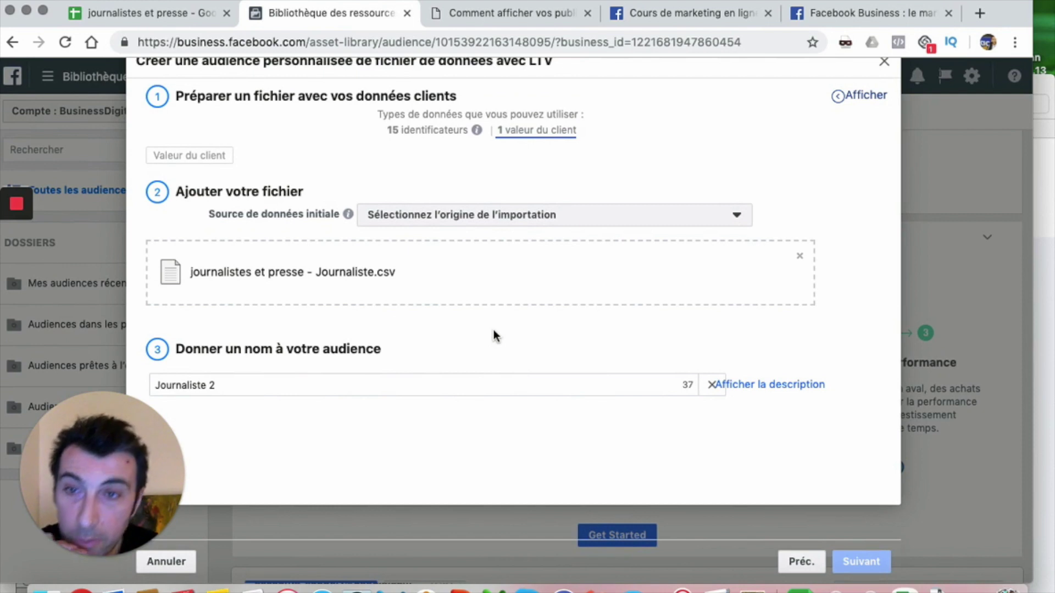
{"action": "left_click", "coordinate": [483, 220]}
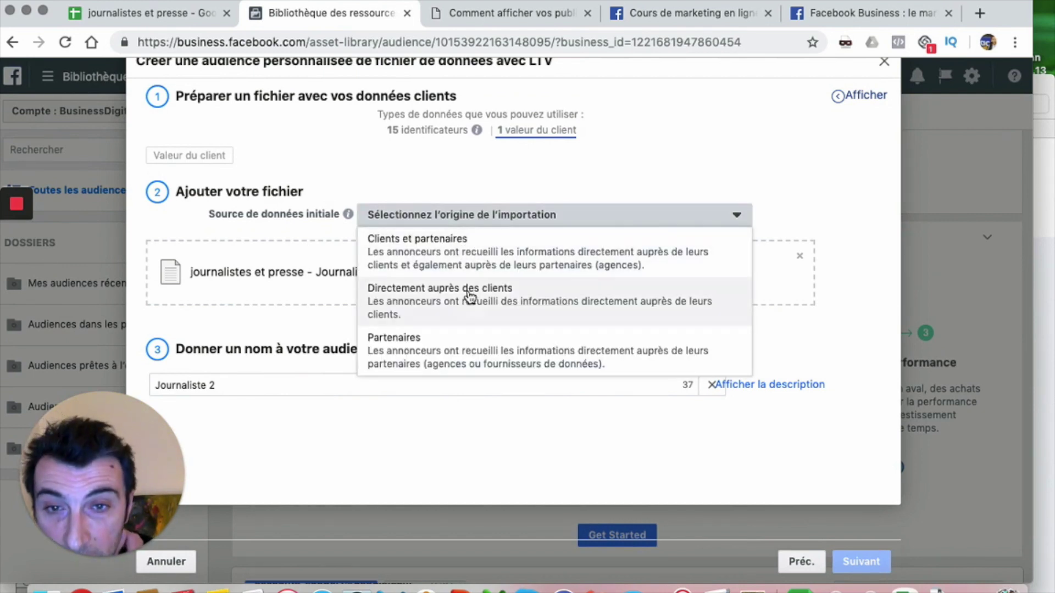
{"action": "left_click", "coordinate": [444, 350]}
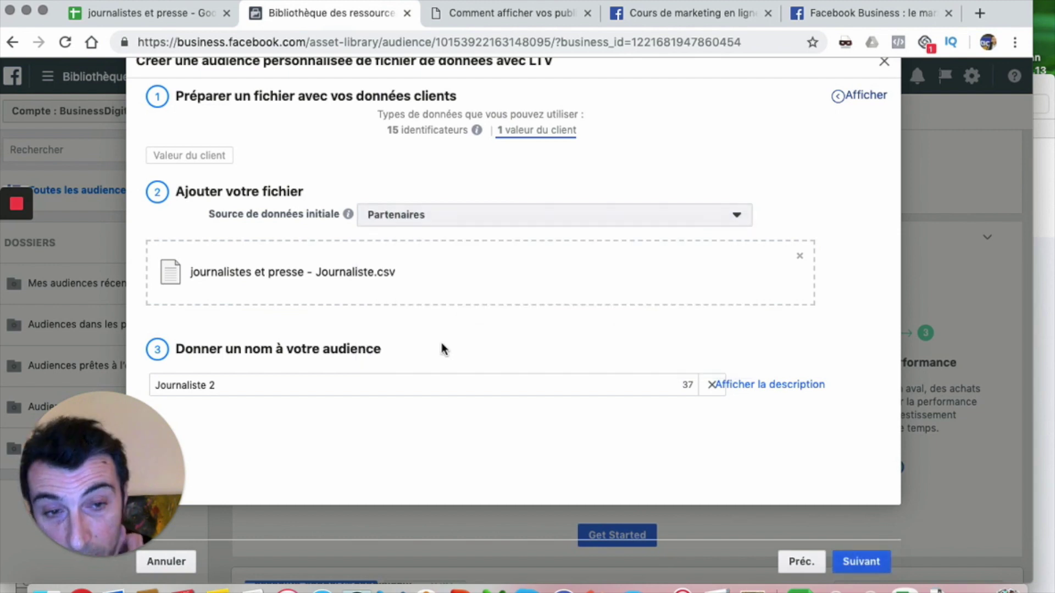
{"action": "left_click", "coordinate": [861, 562]}
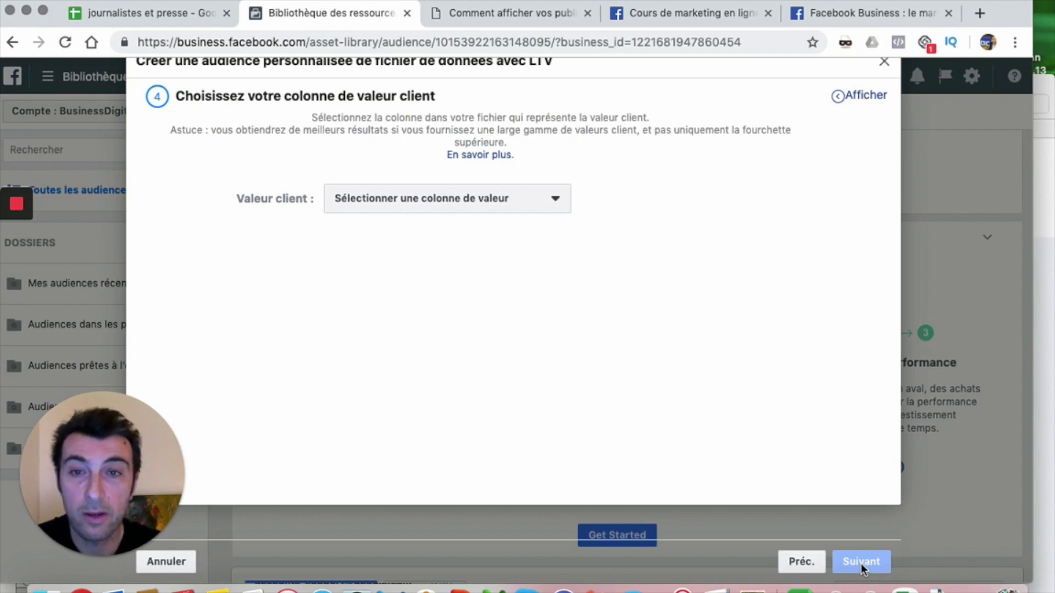
Review the file columns offered as customer value, choose the email column and continue to the data mapping stage
{"action": "left_click", "coordinate": [502, 201]}
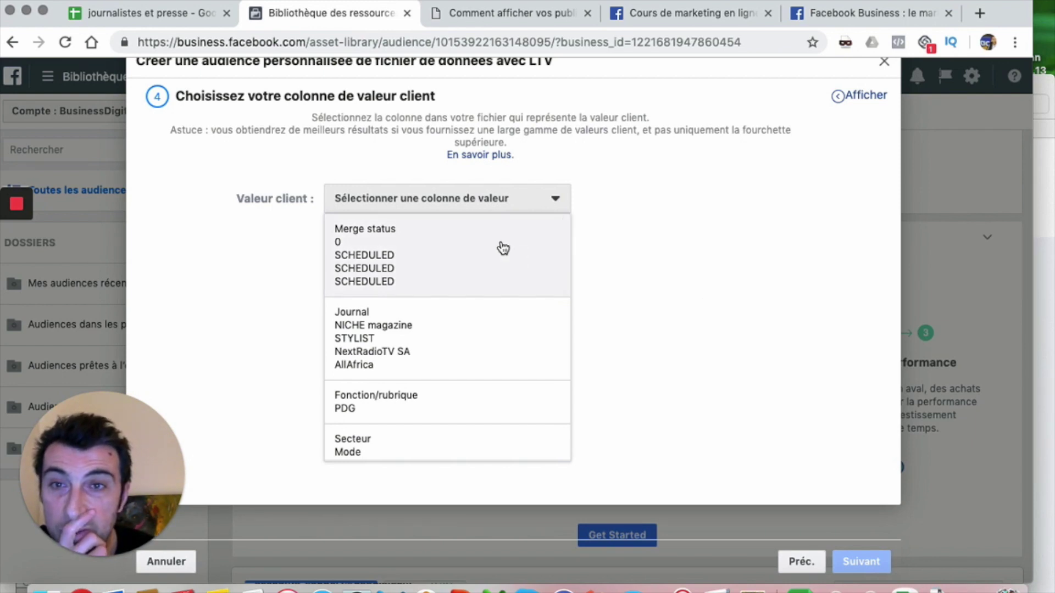
{"action": "left_click", "coordinate": [648, 210]}
{"action": "scroll", "coordinate": [754, 315], "scroll_direction": "up", "scroll_amount": 2}
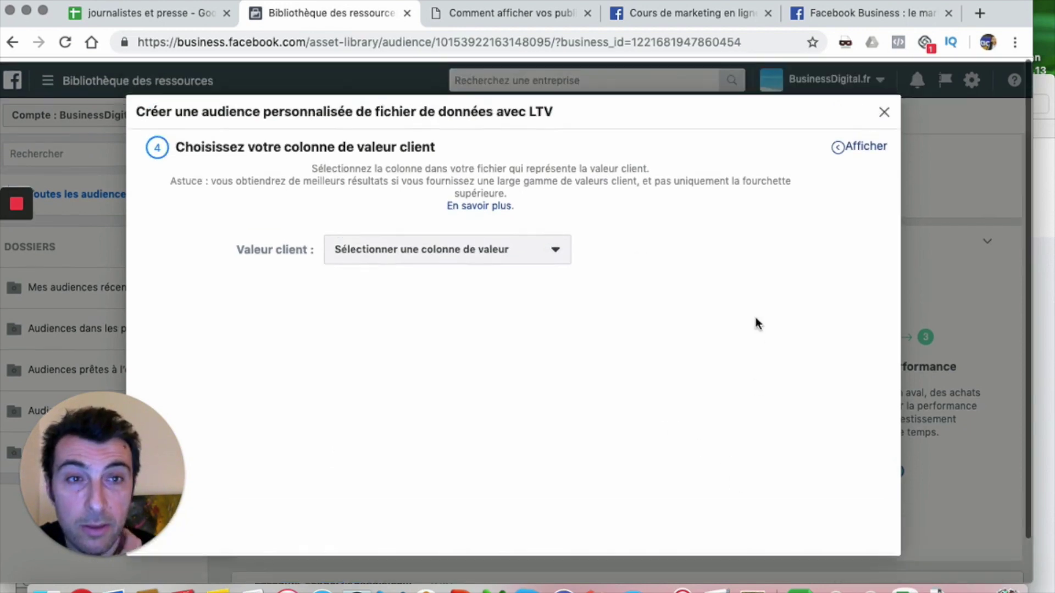
{"action": "scroll", "coordinate": [507, 229], "scroll_direction": "down", "scroll_amount": 1}
{"action": "left_click", "coordinate": [509, 233]}
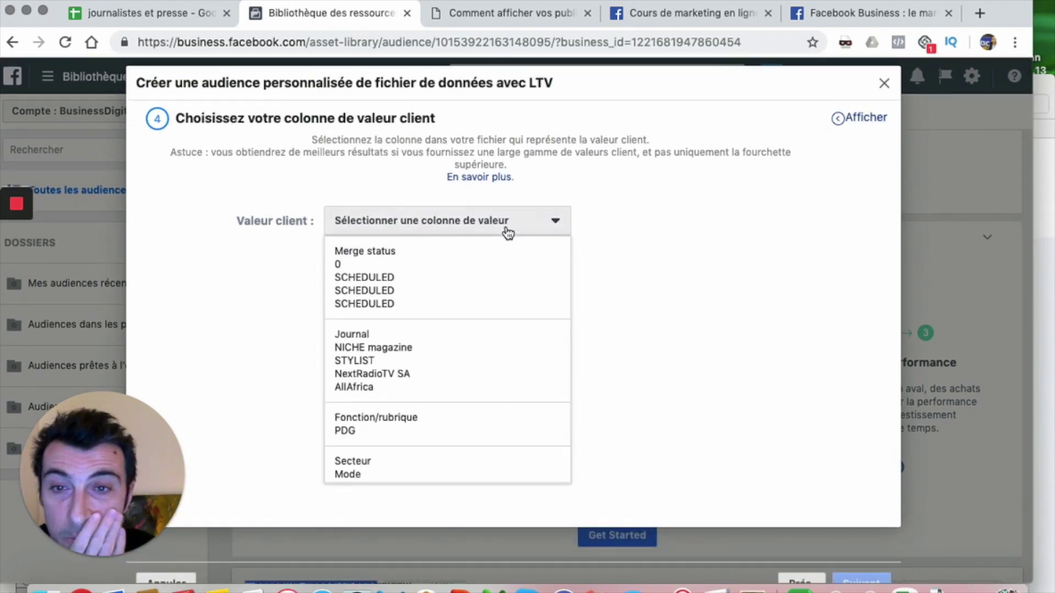
{"action": "scroll", "coordinate": [483, 306], "scroll_direction": "down", "scroll_amount": 3}
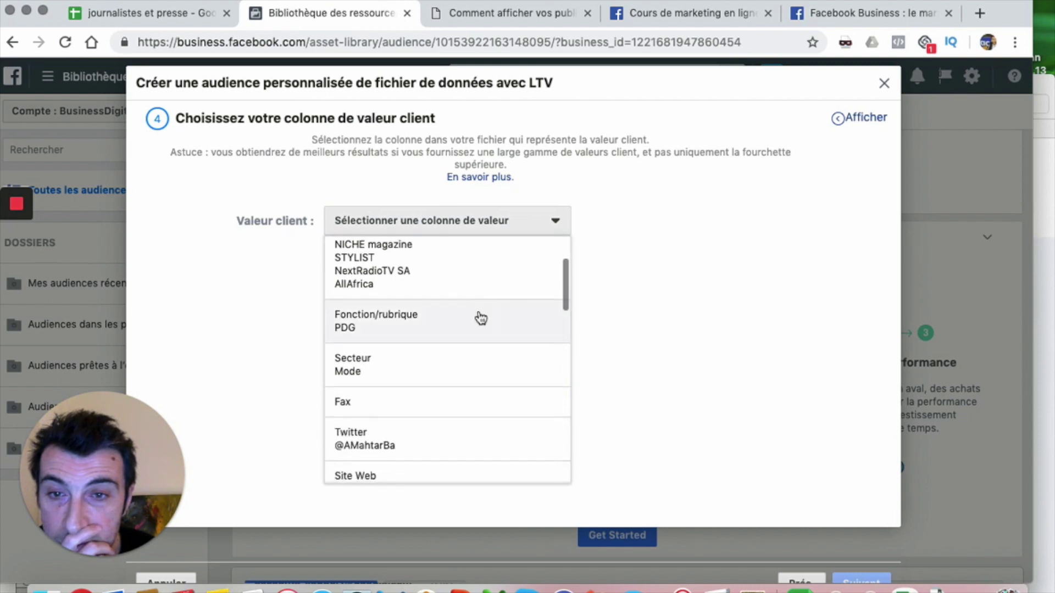
{"action": "scroll", "coordinate": [470, 342], "scroll_direction": "down", "scroll_amount": 3}
{"action": "scroll", "coordinate": [470, 342], "scroll_direction": "down", "scroll_amount": 5}
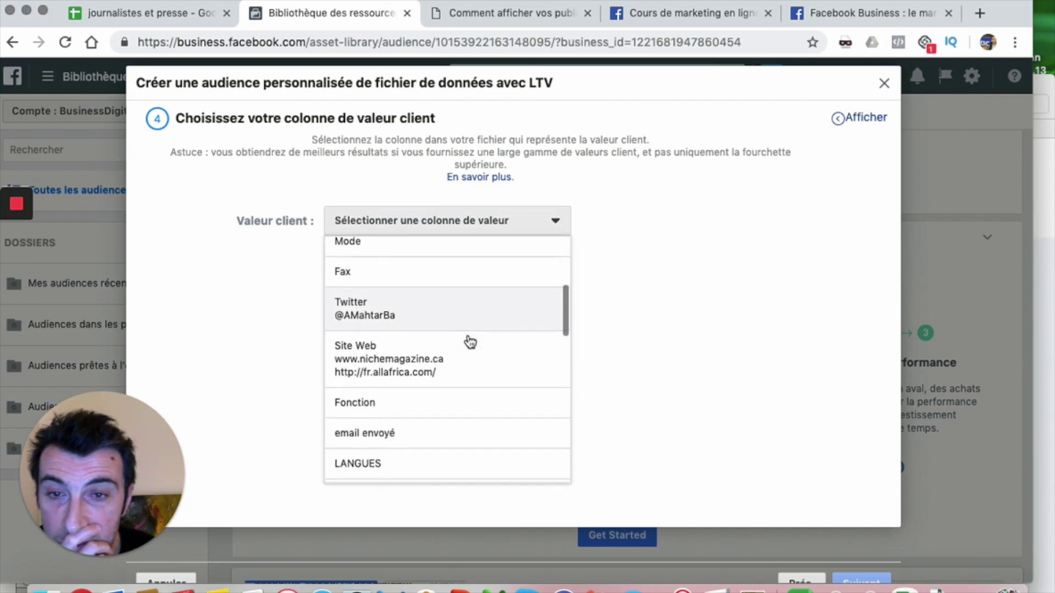
{"action": "scroll", "coordinate": [470, 342], "scroll_direction": "up", "scroll_amount": 10}
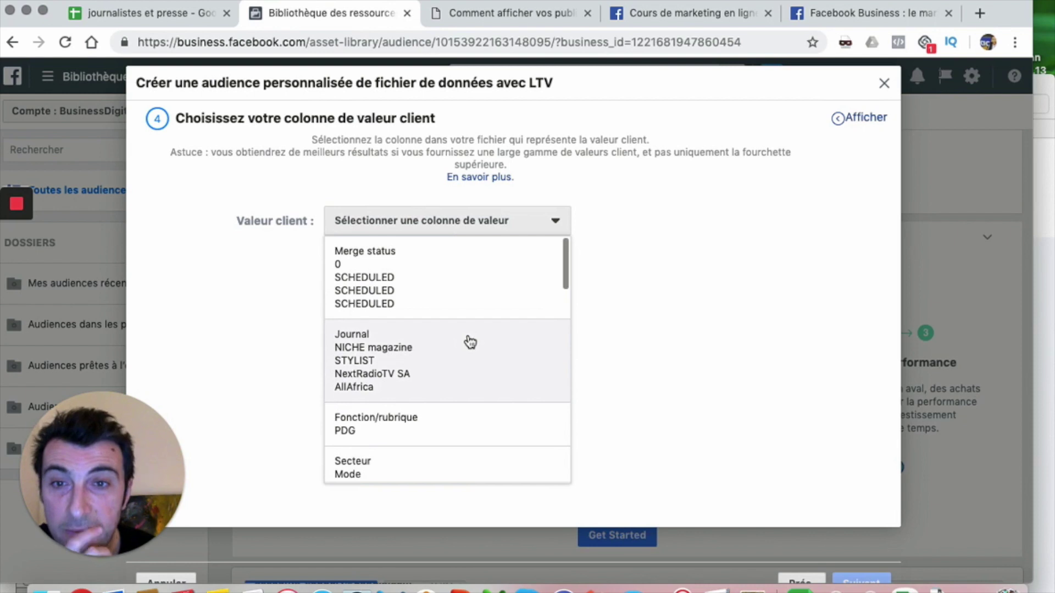
{"action": "scroll", "coordinate": [470, 305], "scroll_direction": "down", "scroll_amount": 10}
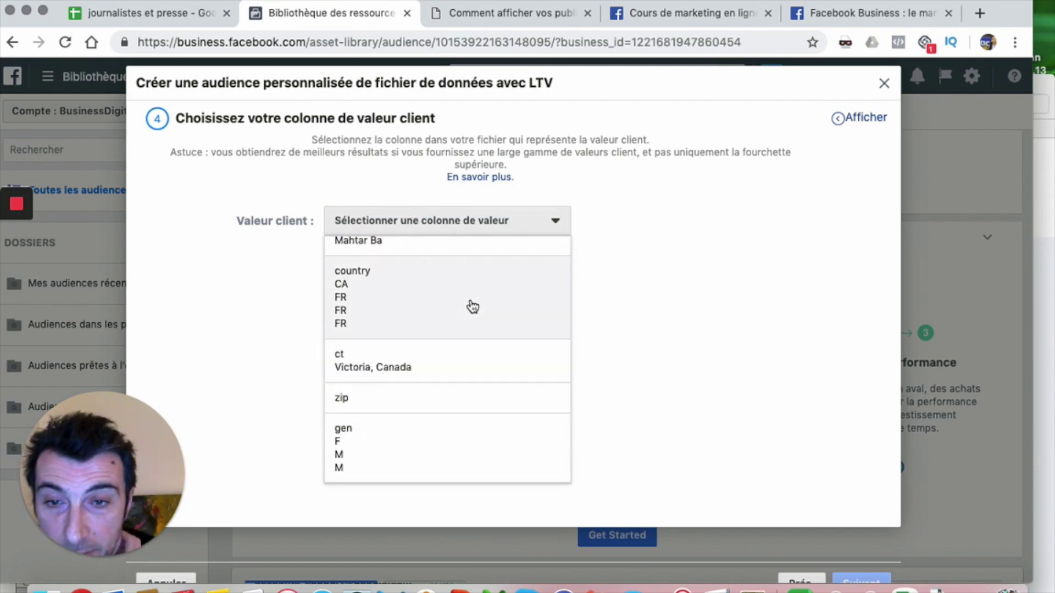
{"action": "scroll", "coordinate": [421, 468], "scroll_direction": "up", "scroll_amount": 8}
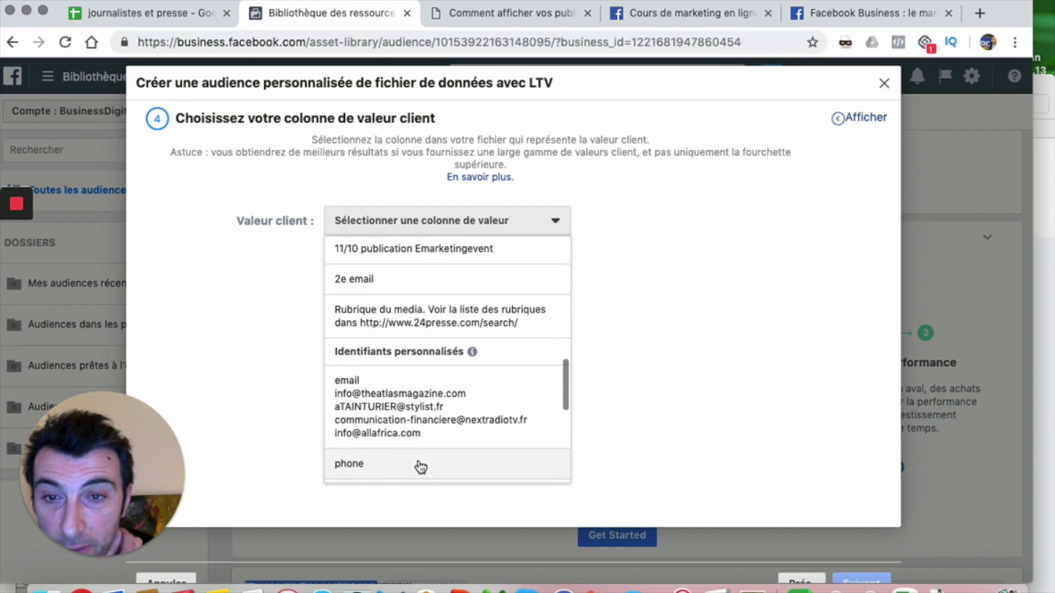
{"action": "left_click", "coordinate": [415, 419]}
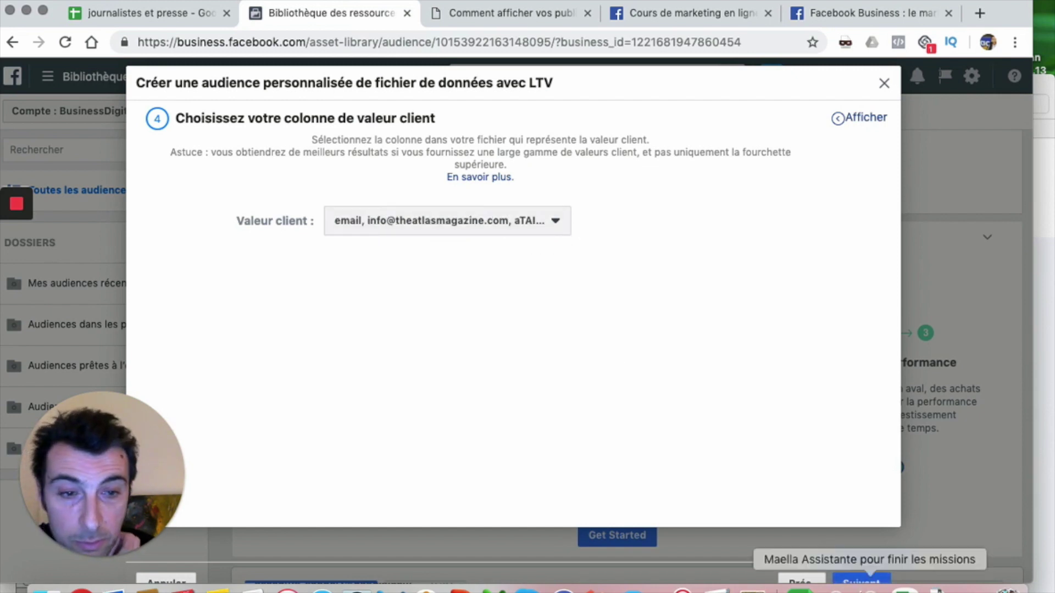
{"action": "left_click", "coordinate": [861, 581]}
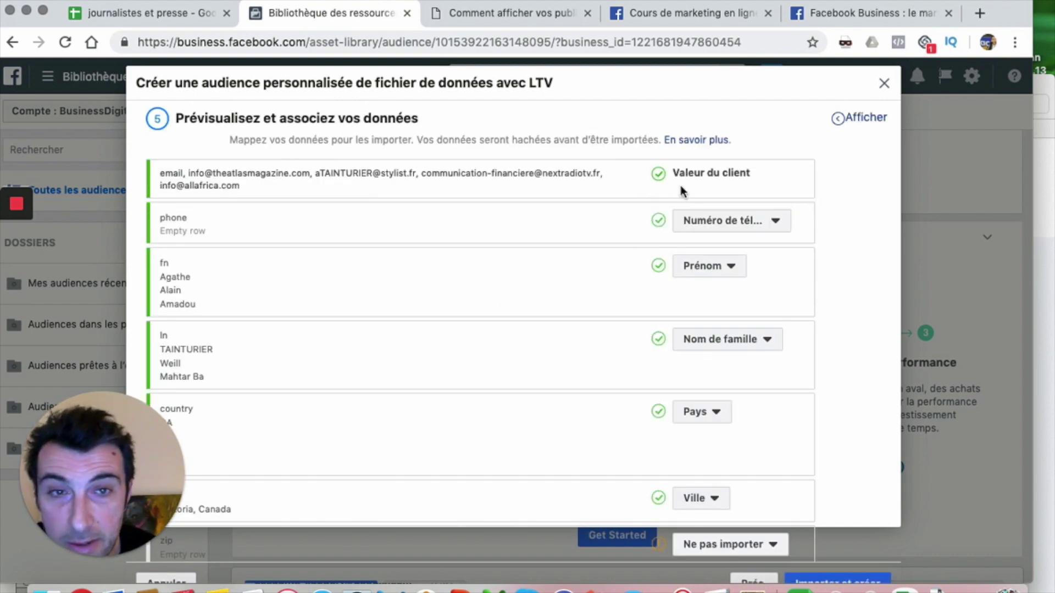
Check how the email column is mapped, going back to inspect the customer value selection and returning to the mapping preview
{"action": "mouse_move", "coordinate": [663, 177]}
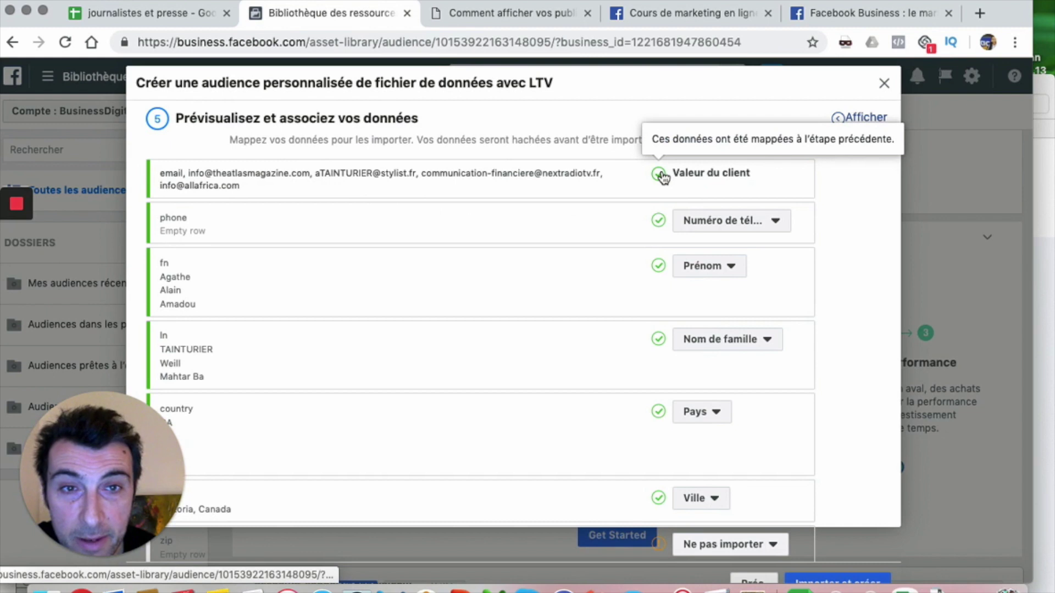
{"action": "scroll", "coordinate": [486, 438], "scroll_direction": "down", "scroll_amount": 5}
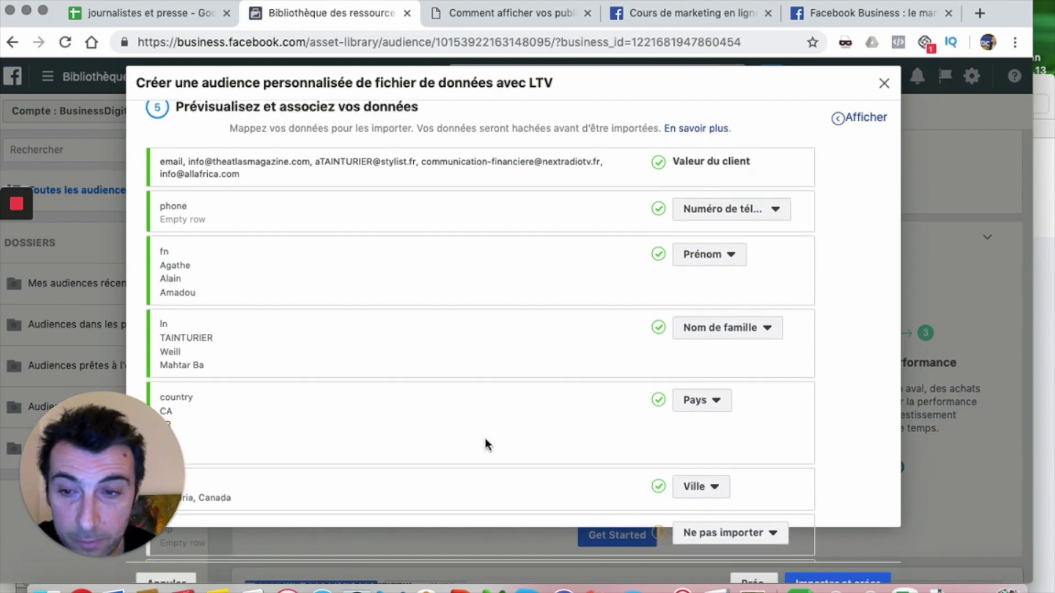
{"action": "left_click", "coordinate": [746, 581]}
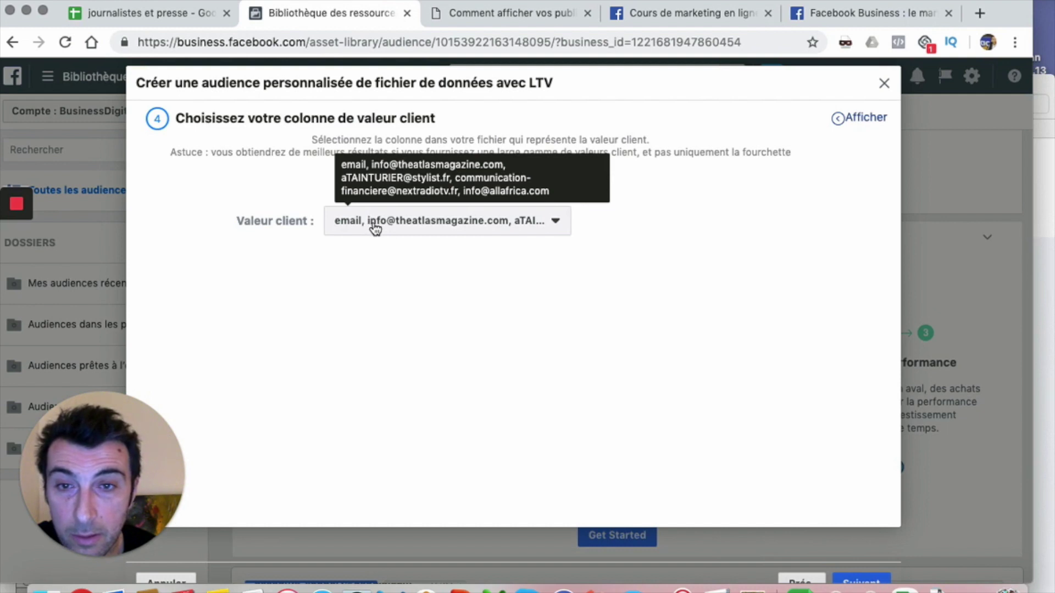
{"action": "left_click", "coordinate": [375, 228]}
{"action": "left_click", "coordinate": [376, 229]}
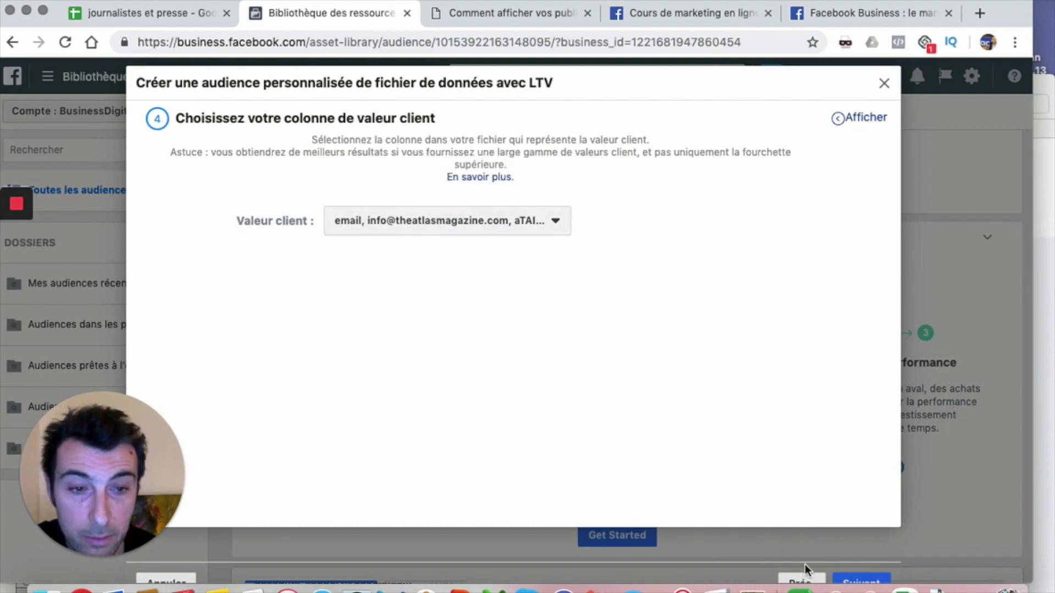
{"action": "left_click", "coordinate": [853, 578]}
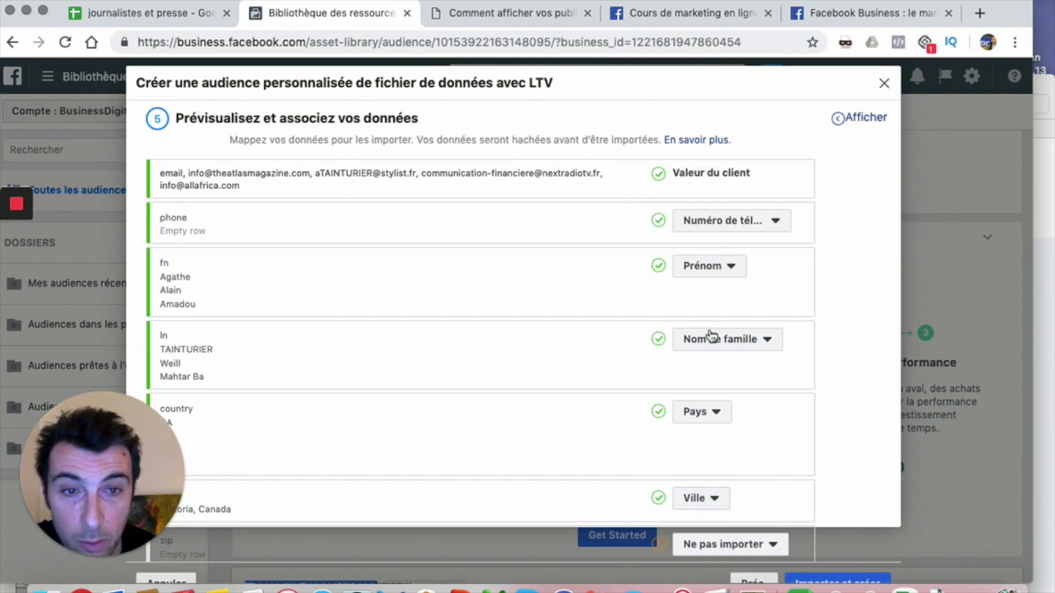
Map the file's zip column to the Code postal identifier
{"action": "scroll", "coordinate": [601, 345], "scroll_direction": "down", "scroll_amount": 3}
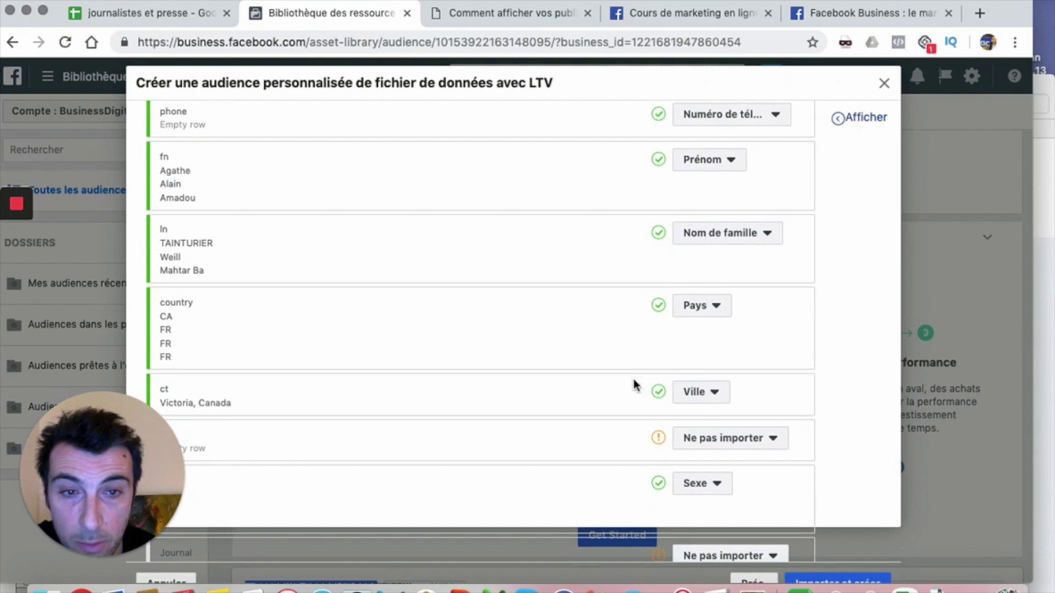
{"action": "scroll", "coordinate": [502, 371], "scroll_direction": "down", "scroll_amount": 5}
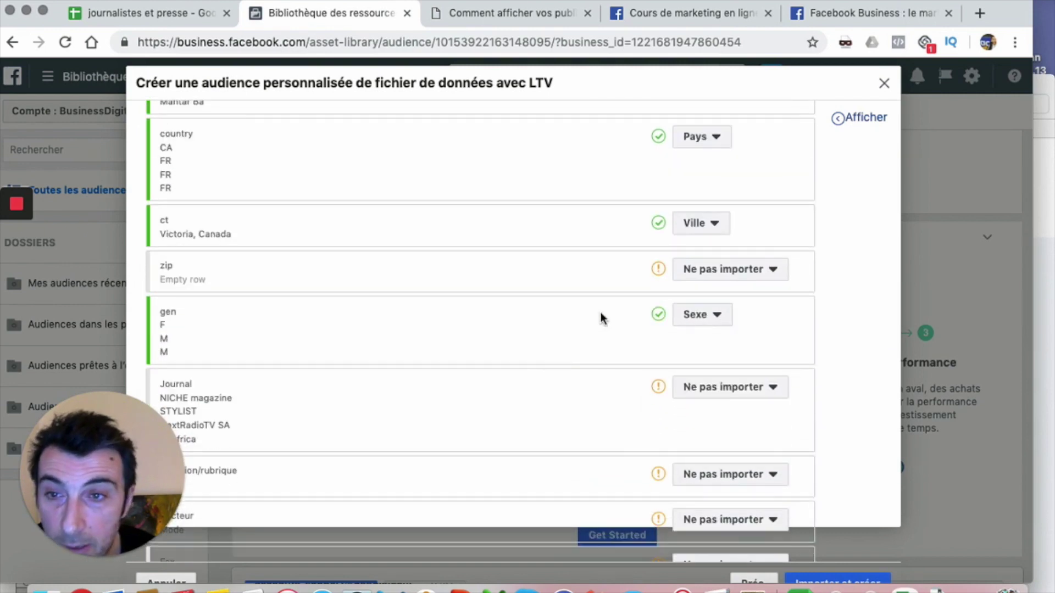
{"action": "left_click", "coordinate": [732, 278]}
{"action": "scroll", "coordinate": [722, 400], "scroll_direction": "down", "scroll_amount": 2}
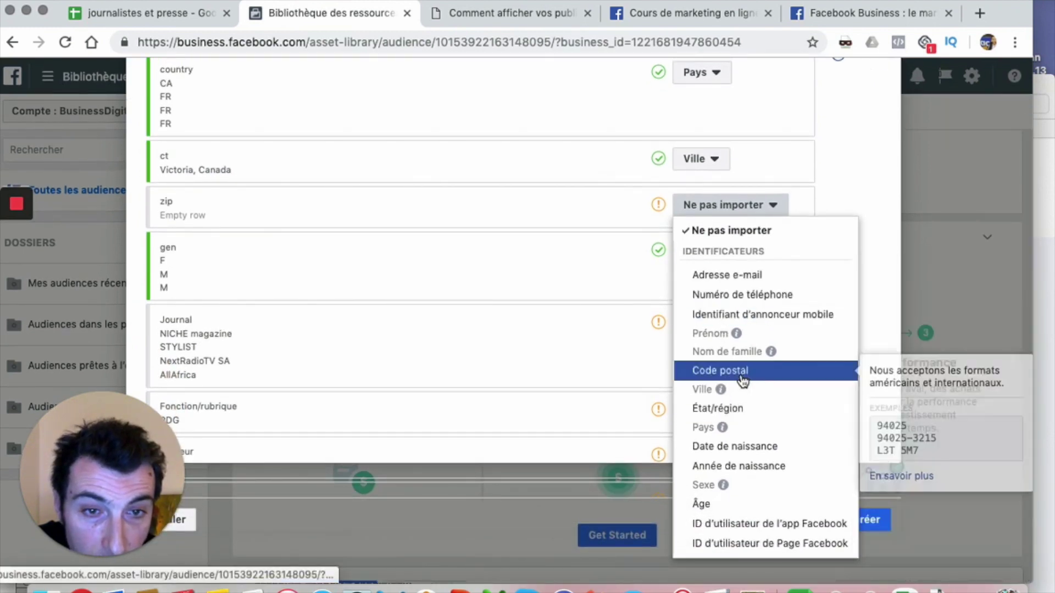
{"action": "left_click", "coordinate": [725, 370]}
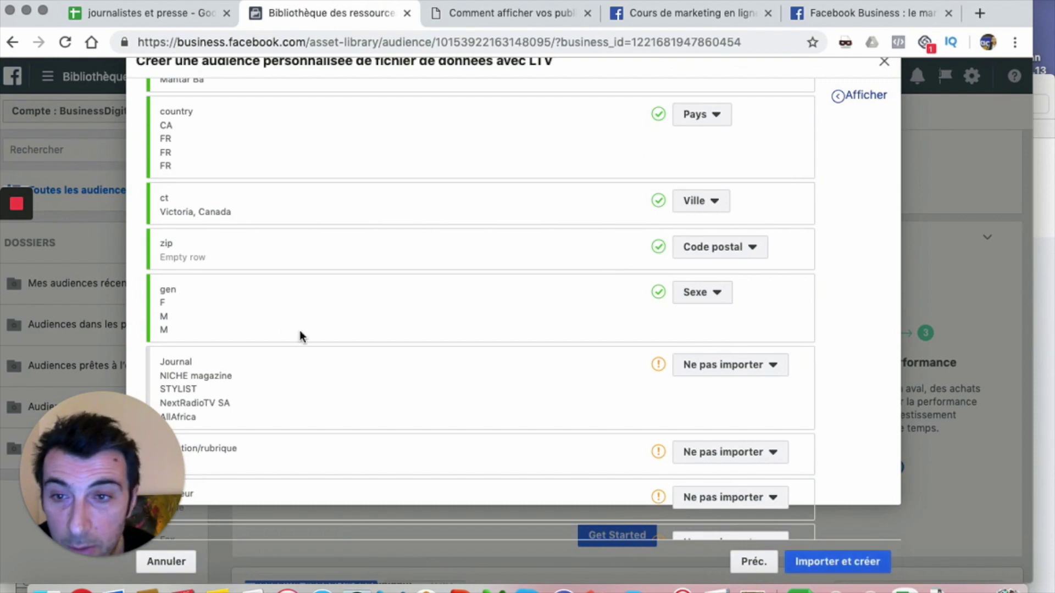
Review the column mappings, import the file and create the audience, choosing to upload despite the invalid sample rows
{"action": "scroll", "coordinate": [532, 383], "scroll_direction": "up", "scroll_amount": 5}
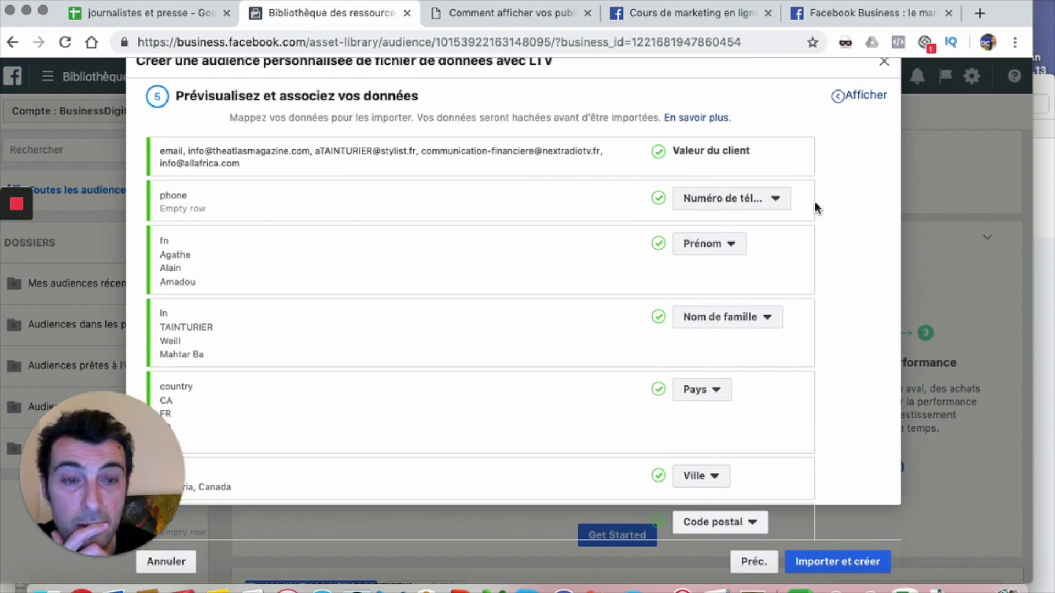
{"action": "scroll", "coordinate": [804, 535], "scroll_direction": "down", "scroll_amount": 3}
{"action": "left_click", "coordinate": [826, 563]}
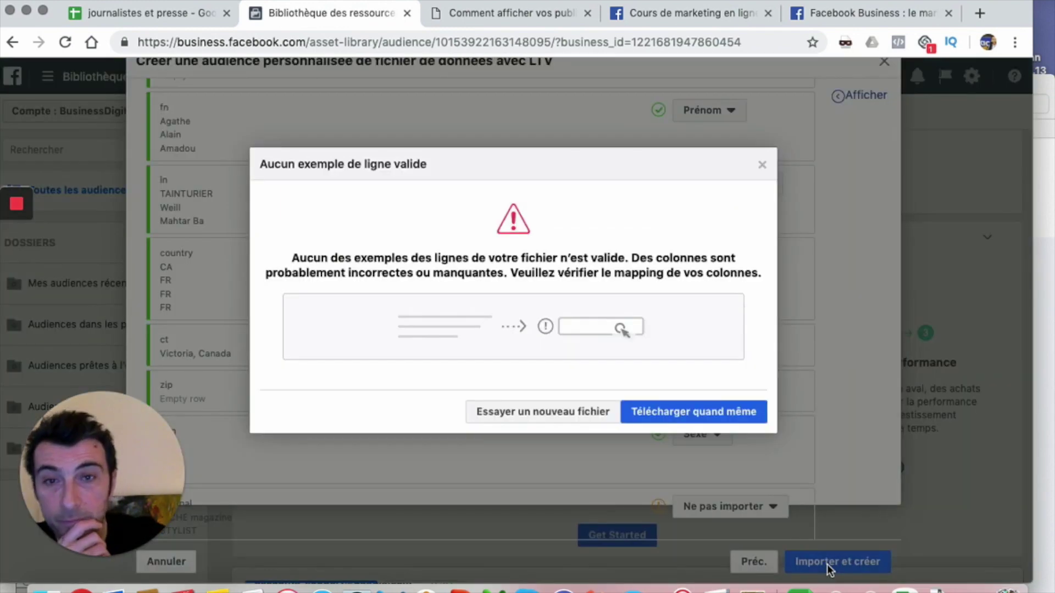
{"action": "left_click", "coordinate": [699, 418]}
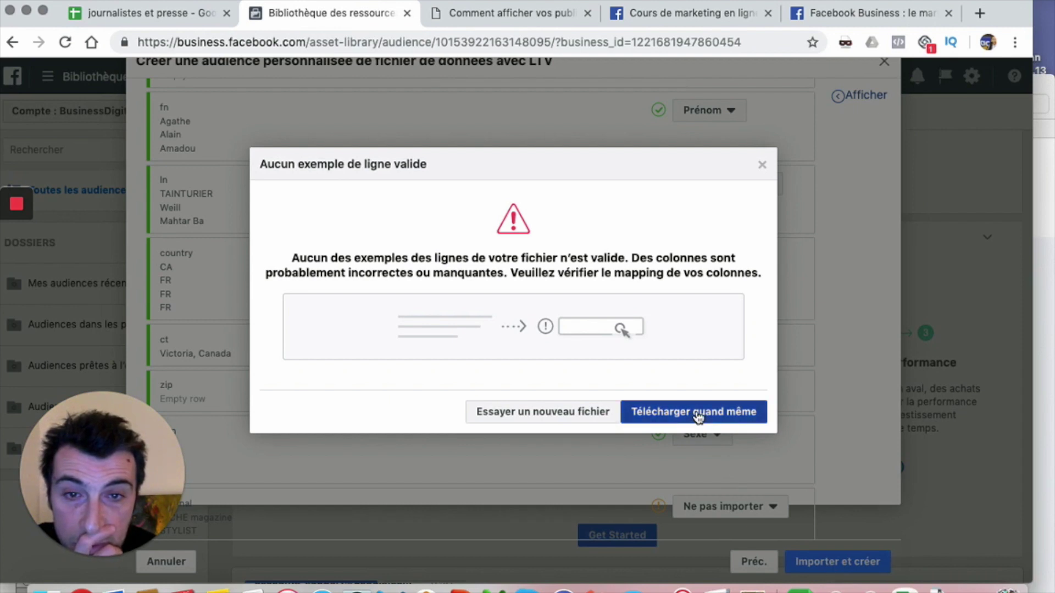
{"action": "left_click", "coordinate": [699, 418]}
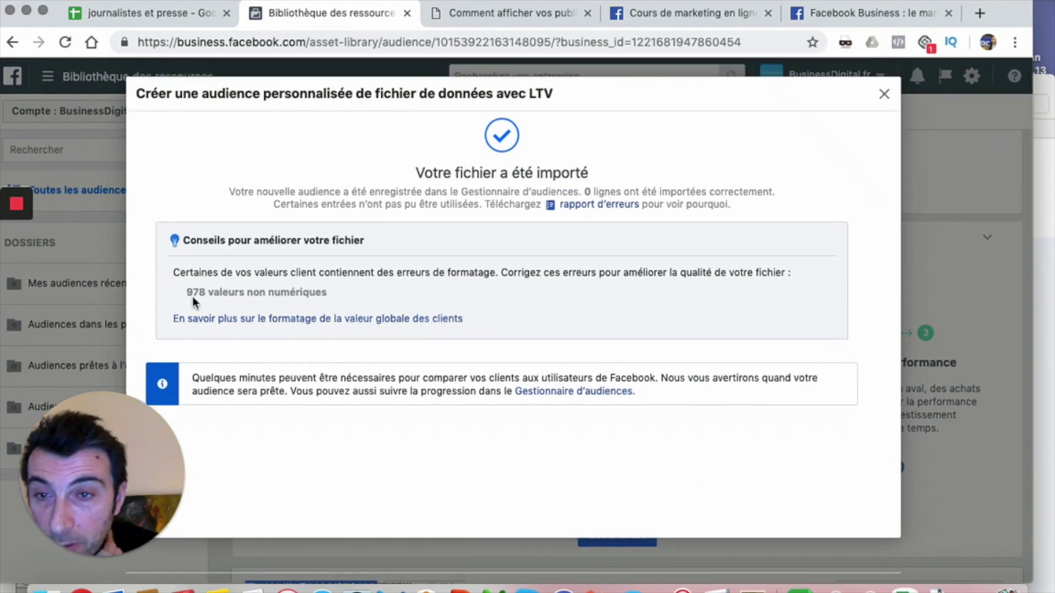
Examine the import summary's formatting errors and close the audience creation dialog
{"action": "left_click_drag", "start_coordinate": [187, 295], "coordinate": [325, 298]}
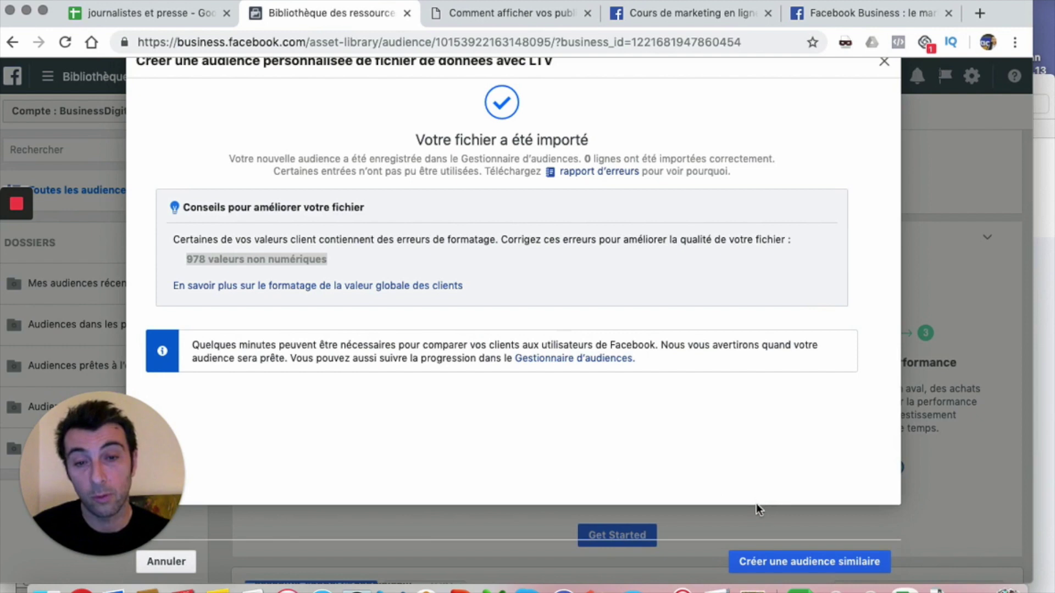
{"action": "scroll", "coordinate": [777, 380], "scroll_direction": "up", "scroll_amount": 1}
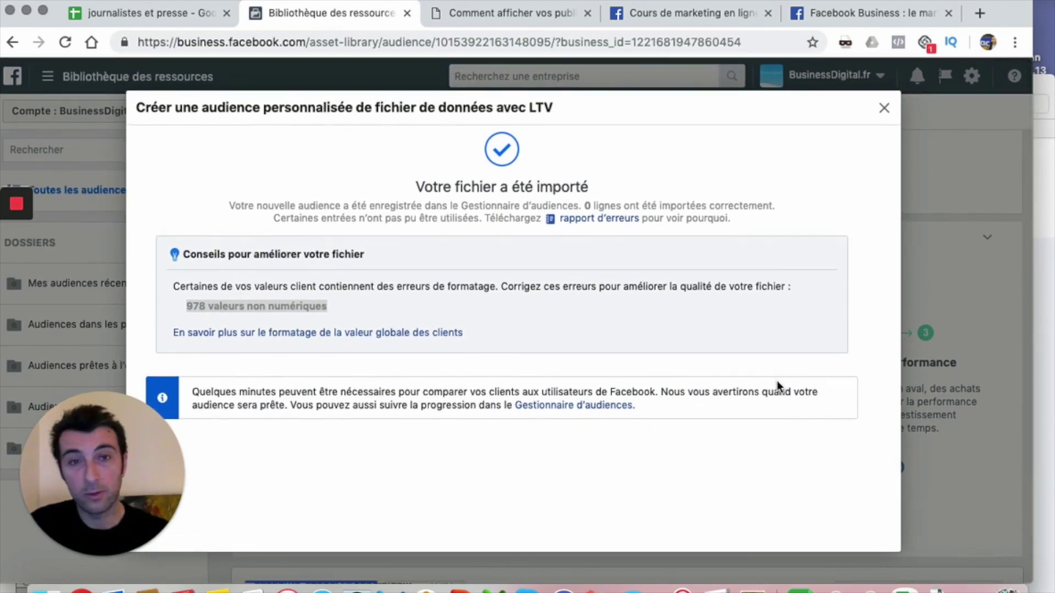
{"action": "left_click", "coordinate": [884, 108]}
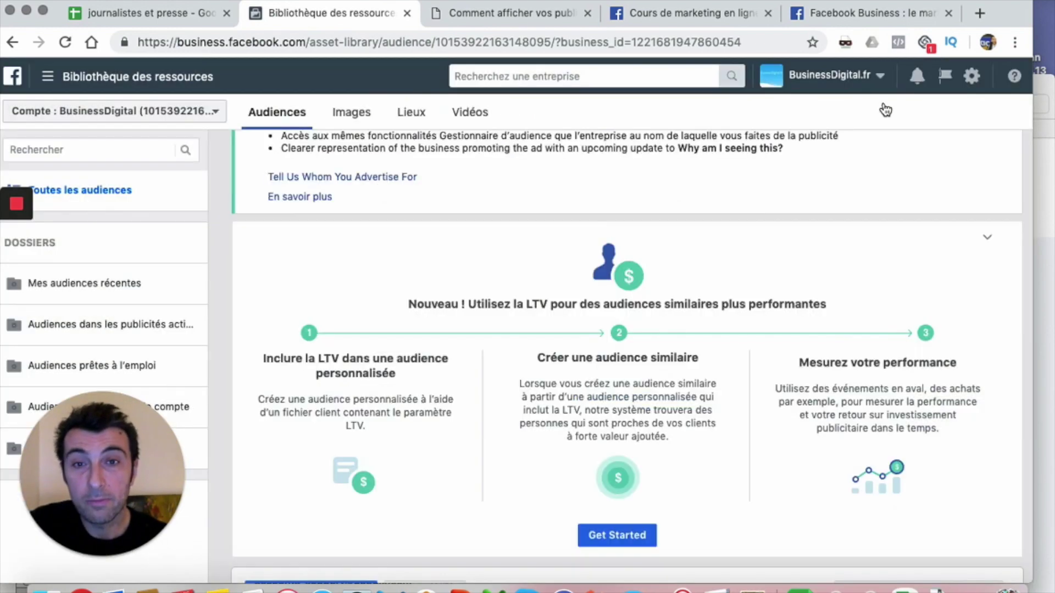
Examine the type, size, availability and date of Journaliste 2 and the other entries in the audience list
{"action": "scroll", "coordinate": [728, 252], "scroll_direction": "down", "scroll_amount": 7}
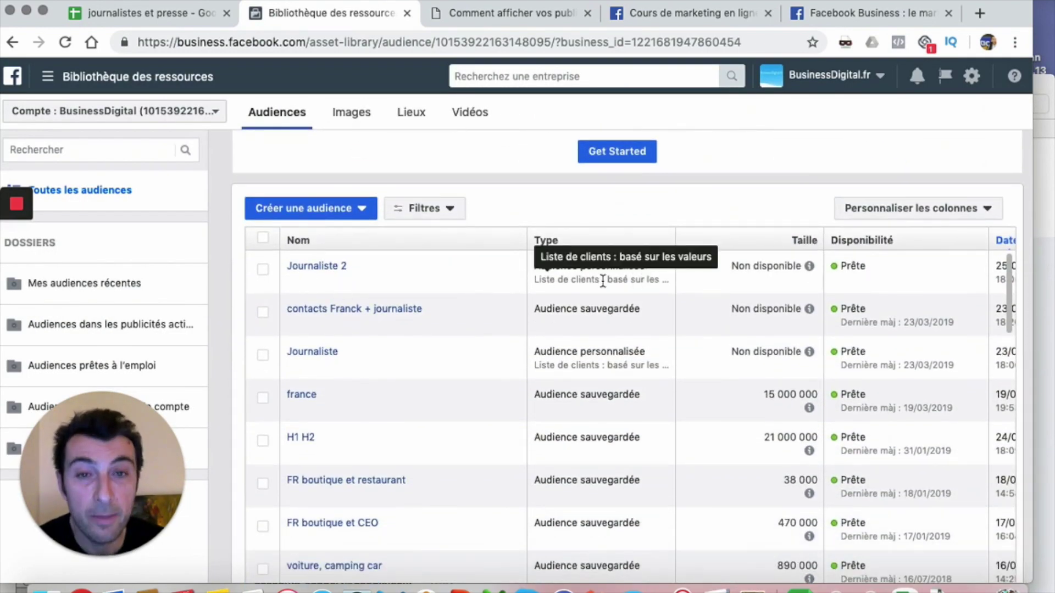
{"action": "scroll", "coordinate": [602, 280], "scroll_direction": "up", "scroll_amount": 2}
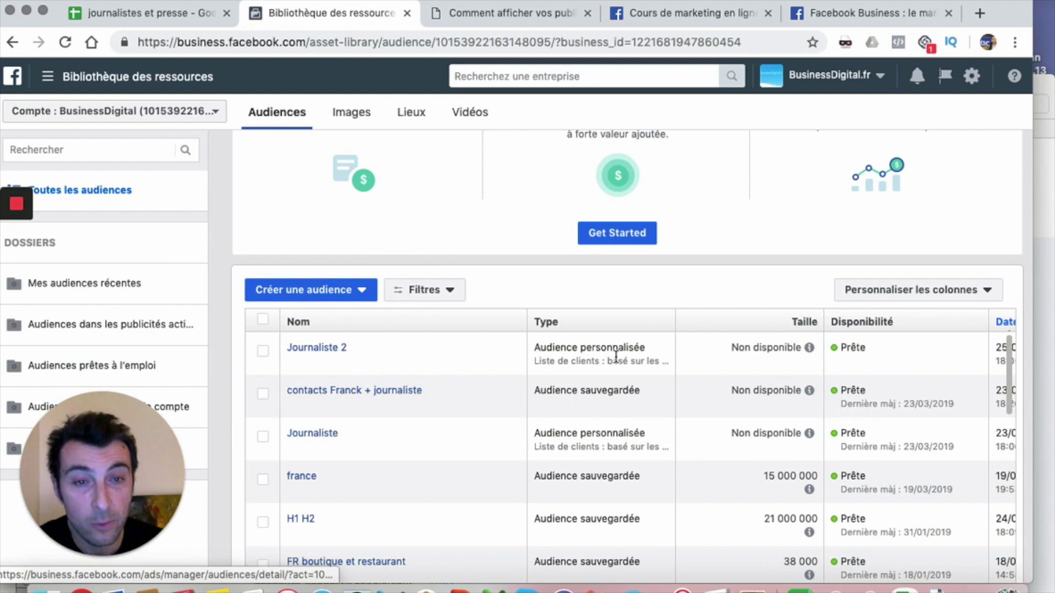
{"action": "scroll", "coordinate": [740, 354], "scroll_direction": "right", "scroll_amount": 3}
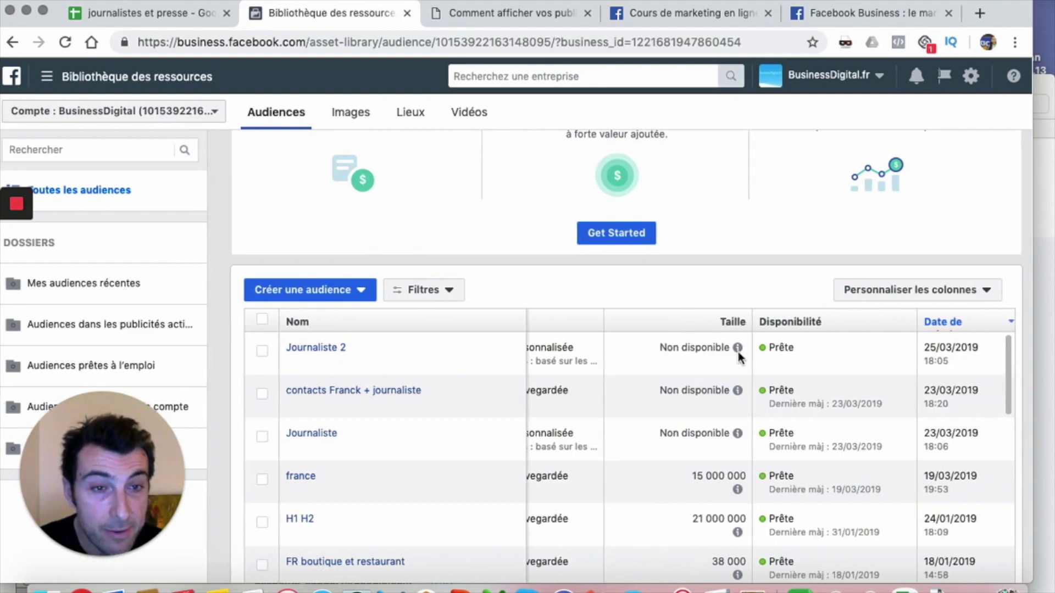
{"action": "scroll", "coordinate": [891, 380], "scroll_direction": "up", "scroll_amount": 4}
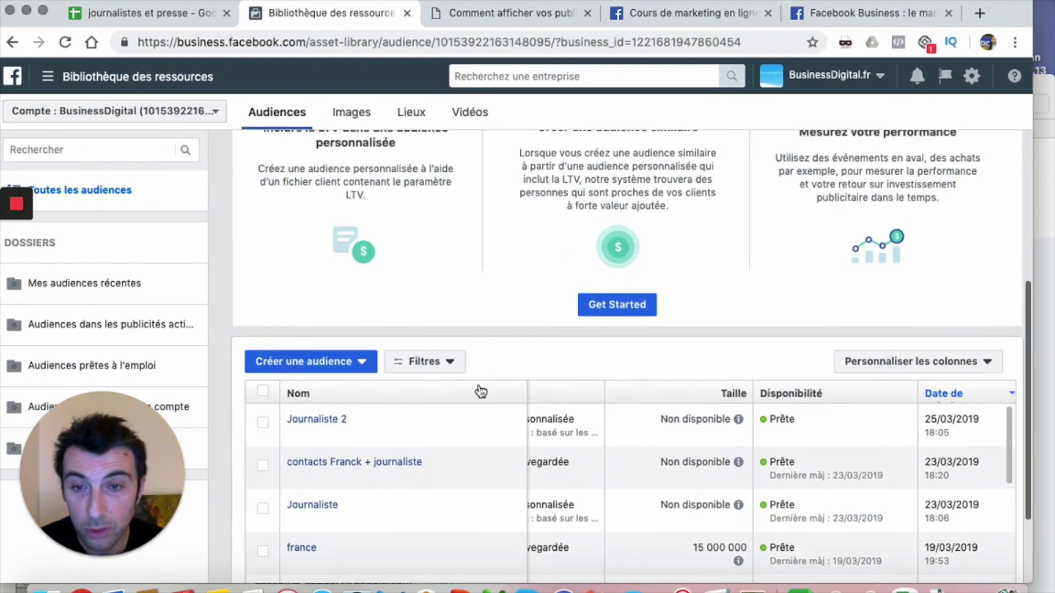
{"action": "scroll", "coordinate": [377, 427], "scroll_direction": "down", "scroll_amount": 3}
{"action": "scroll", "coordinate": [377, 431], "scroll_direction": "down", "scroll_amount": 3}
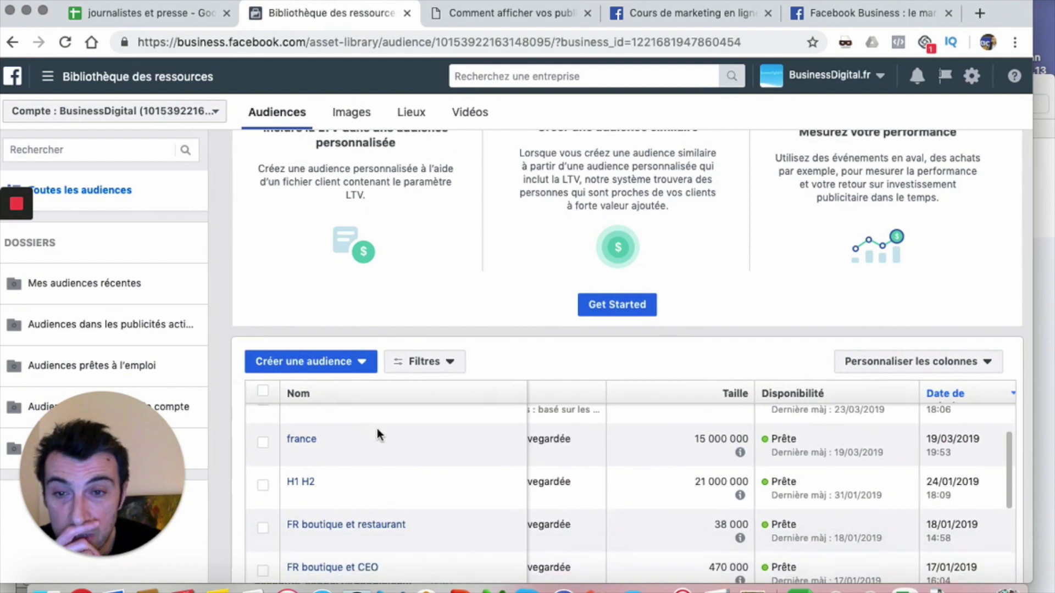
{"action": "scroll", "coordinate": [377, 433], "scroll_direction": "up", "scroll_amount": 3}
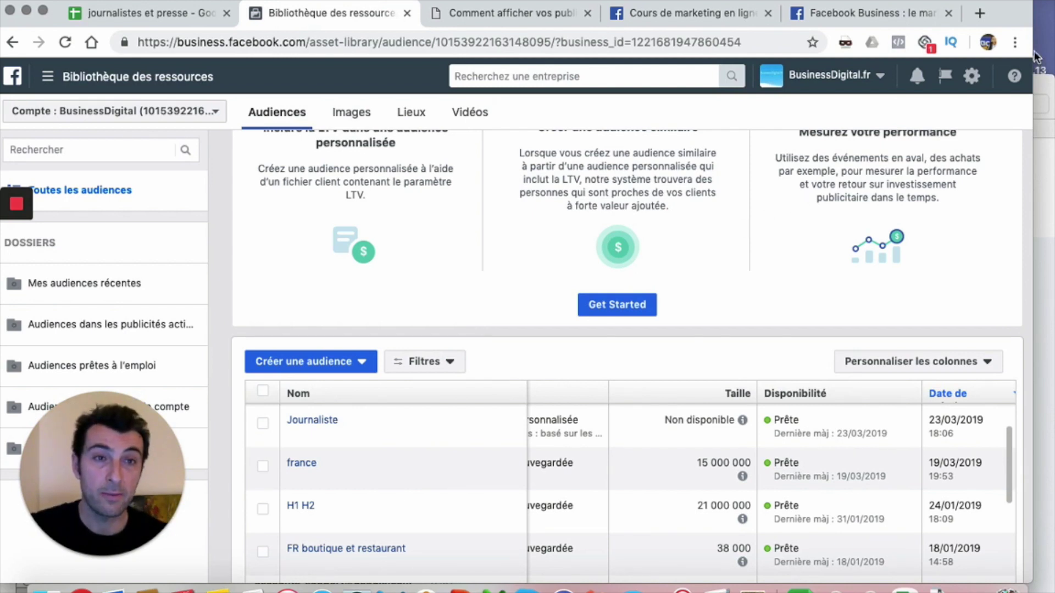
Open businessdigital.fr/formation in a new browser tab and look through the page down to its list of training course links
{"action": "left_click", "coordinate": [979, 17]}
{"action": "type", "text": "businessdigital.fr/wp-admin/"}
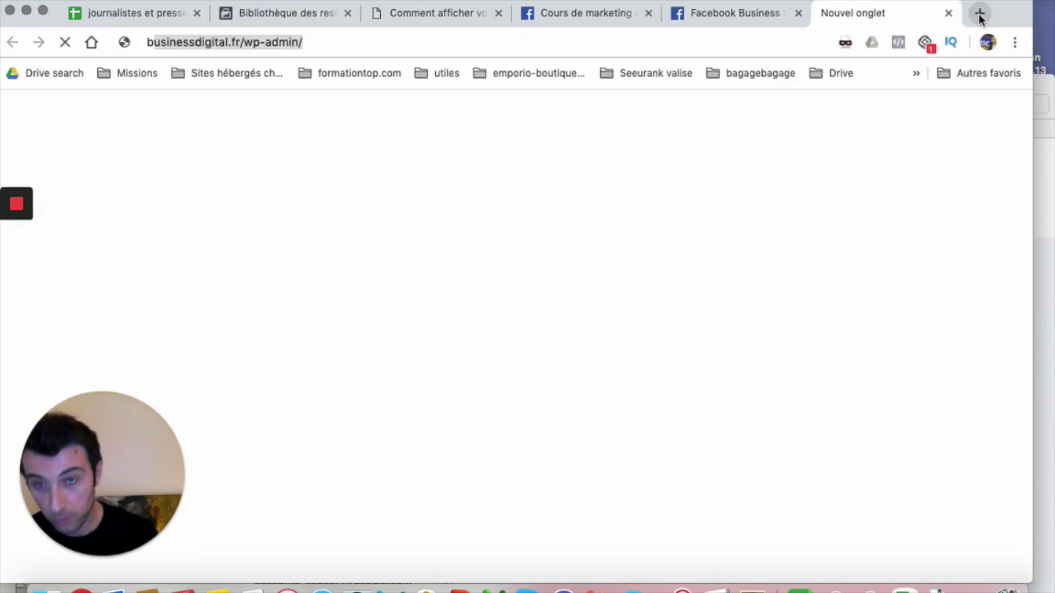
{"action": "key", "text": "BackSpace"}
{"action": "key", "text": "BackSpace"}
{"action": "key", "text": "BackSpace"}
{"action": "key", "text": "BackSpace"}
{"action": "key", "text": "BackSpace"}
{"action": "key", "text": "BackSpace"}
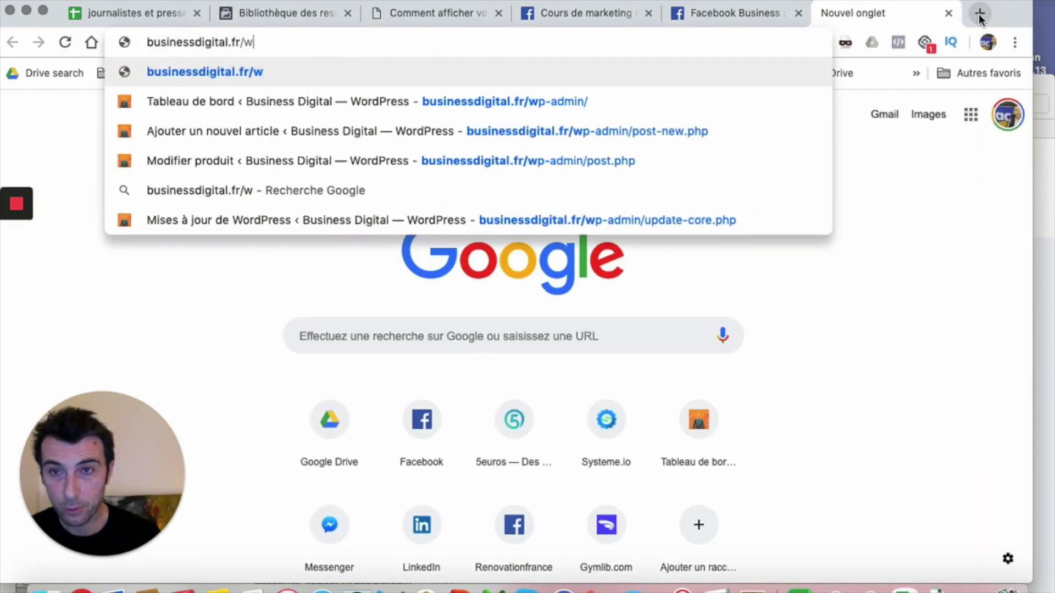
{"action": "type", "text": "forma"}
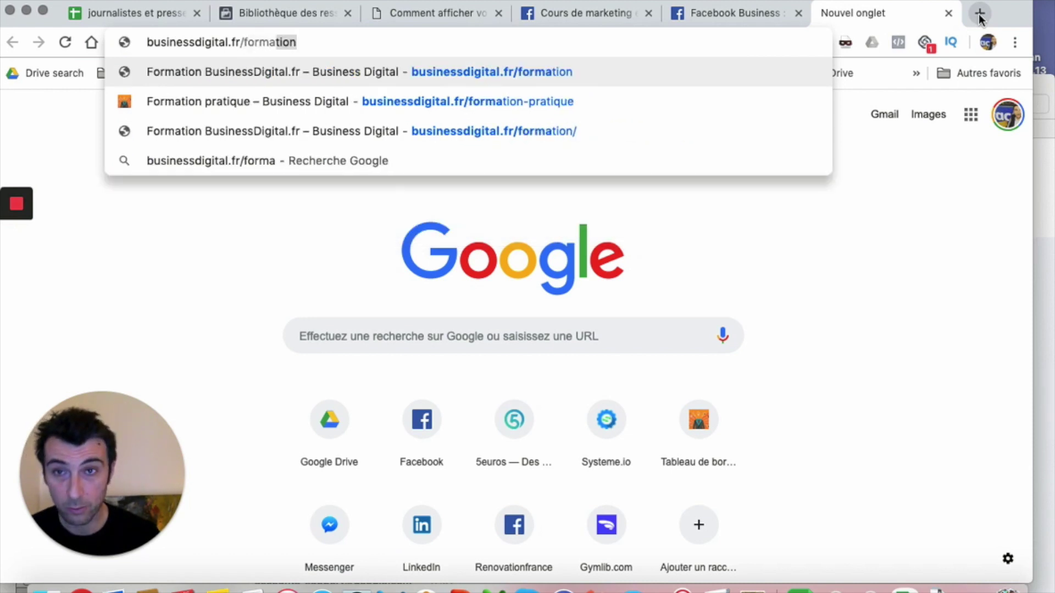
{"action": "type", "text": "tion"}
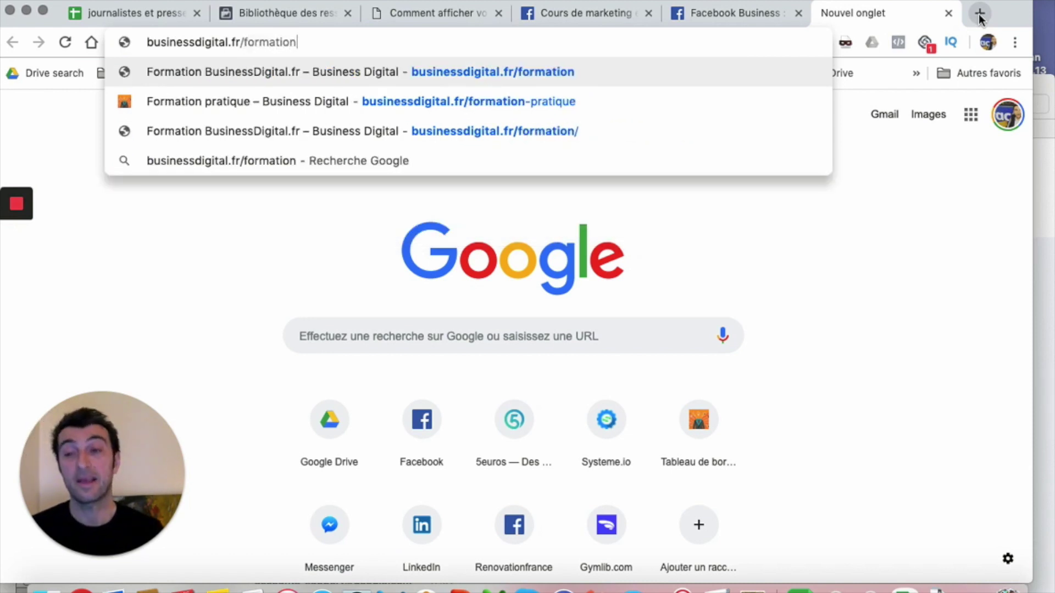
{"action": "key", "text": "Return"}
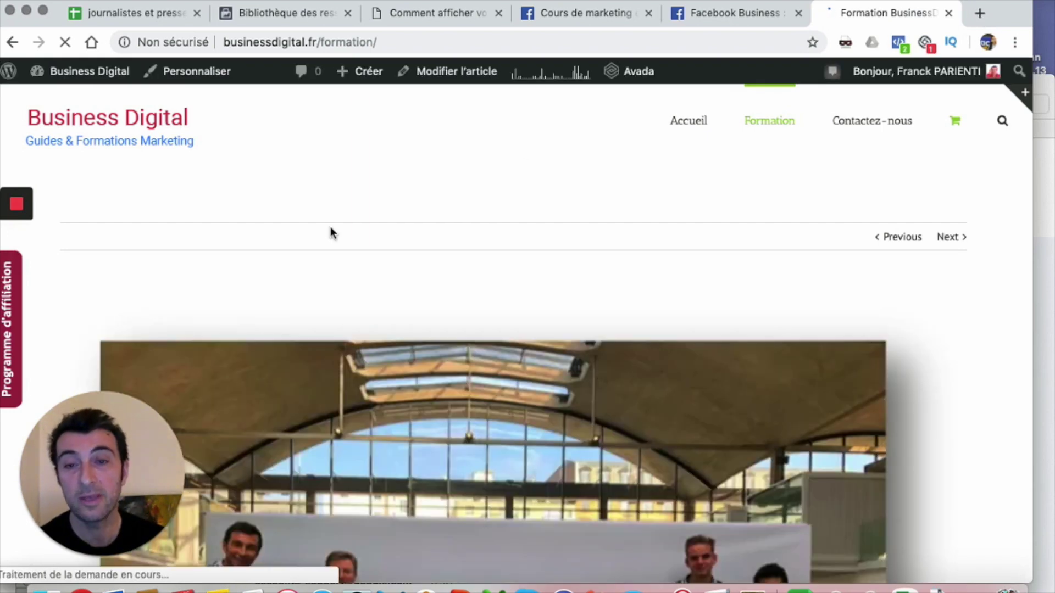
{"action": "scroll", "coordinate": [372, 188], "scroll_direction": "down", "scroll_amount": 15}
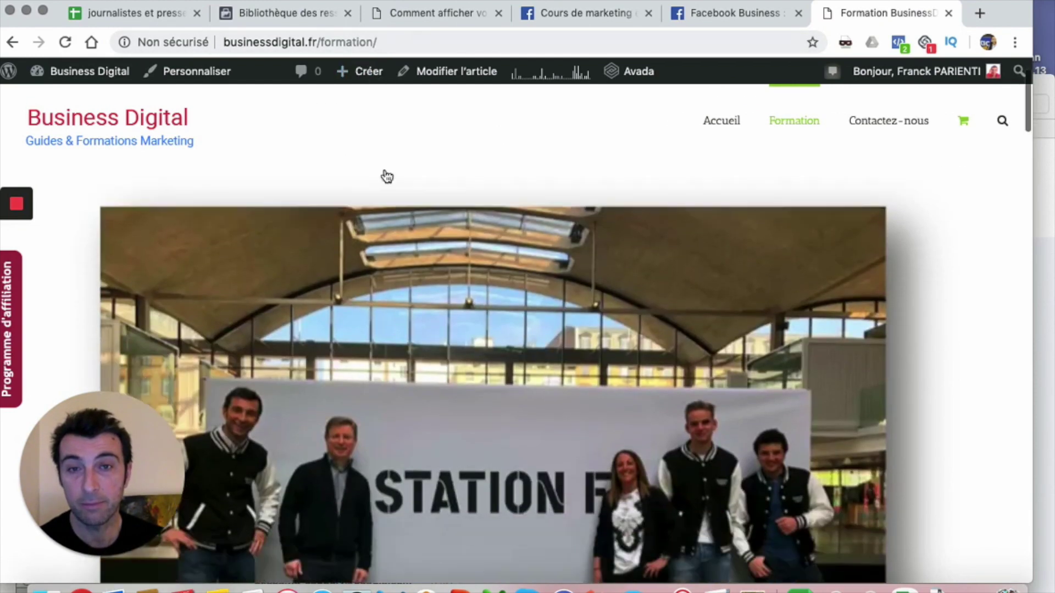
{"action": "scroll", "coordinate": [385, 171], "scroll_direction": "down", "scroll_amount": 15}
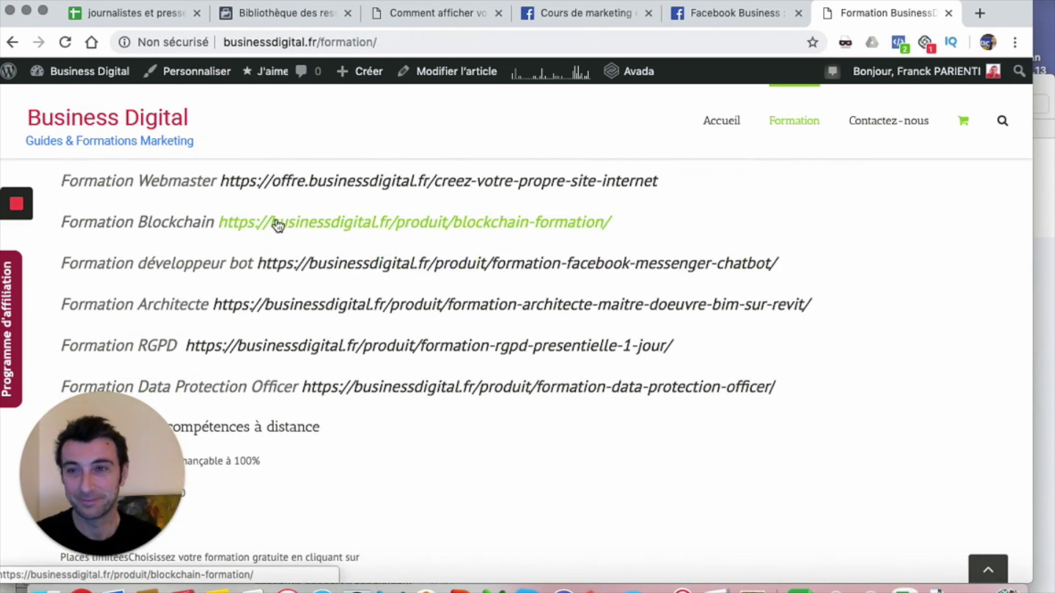
{"action": "left_click", "coordinate": [17, 205]}
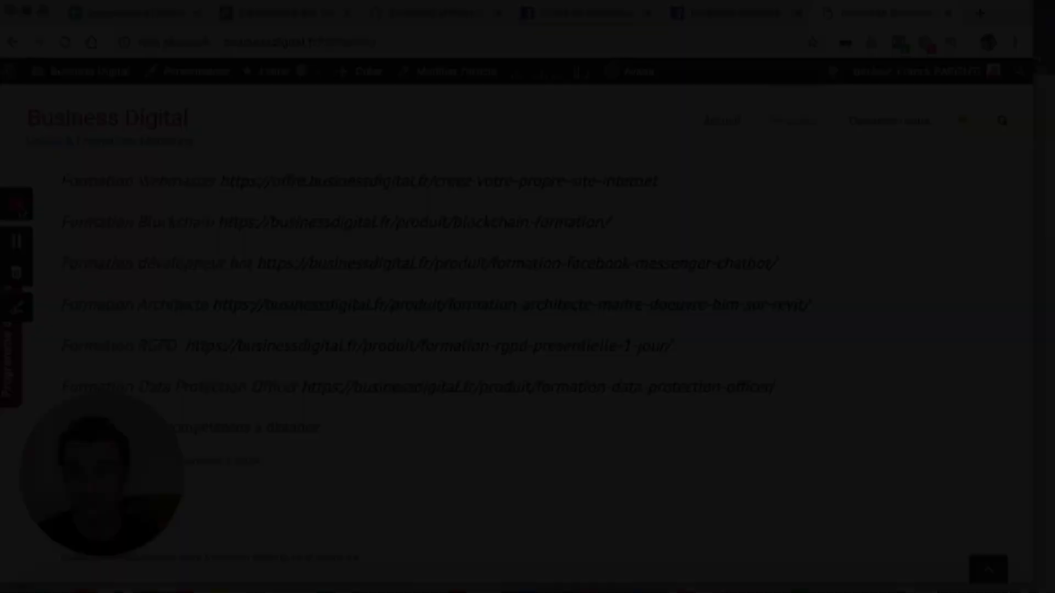